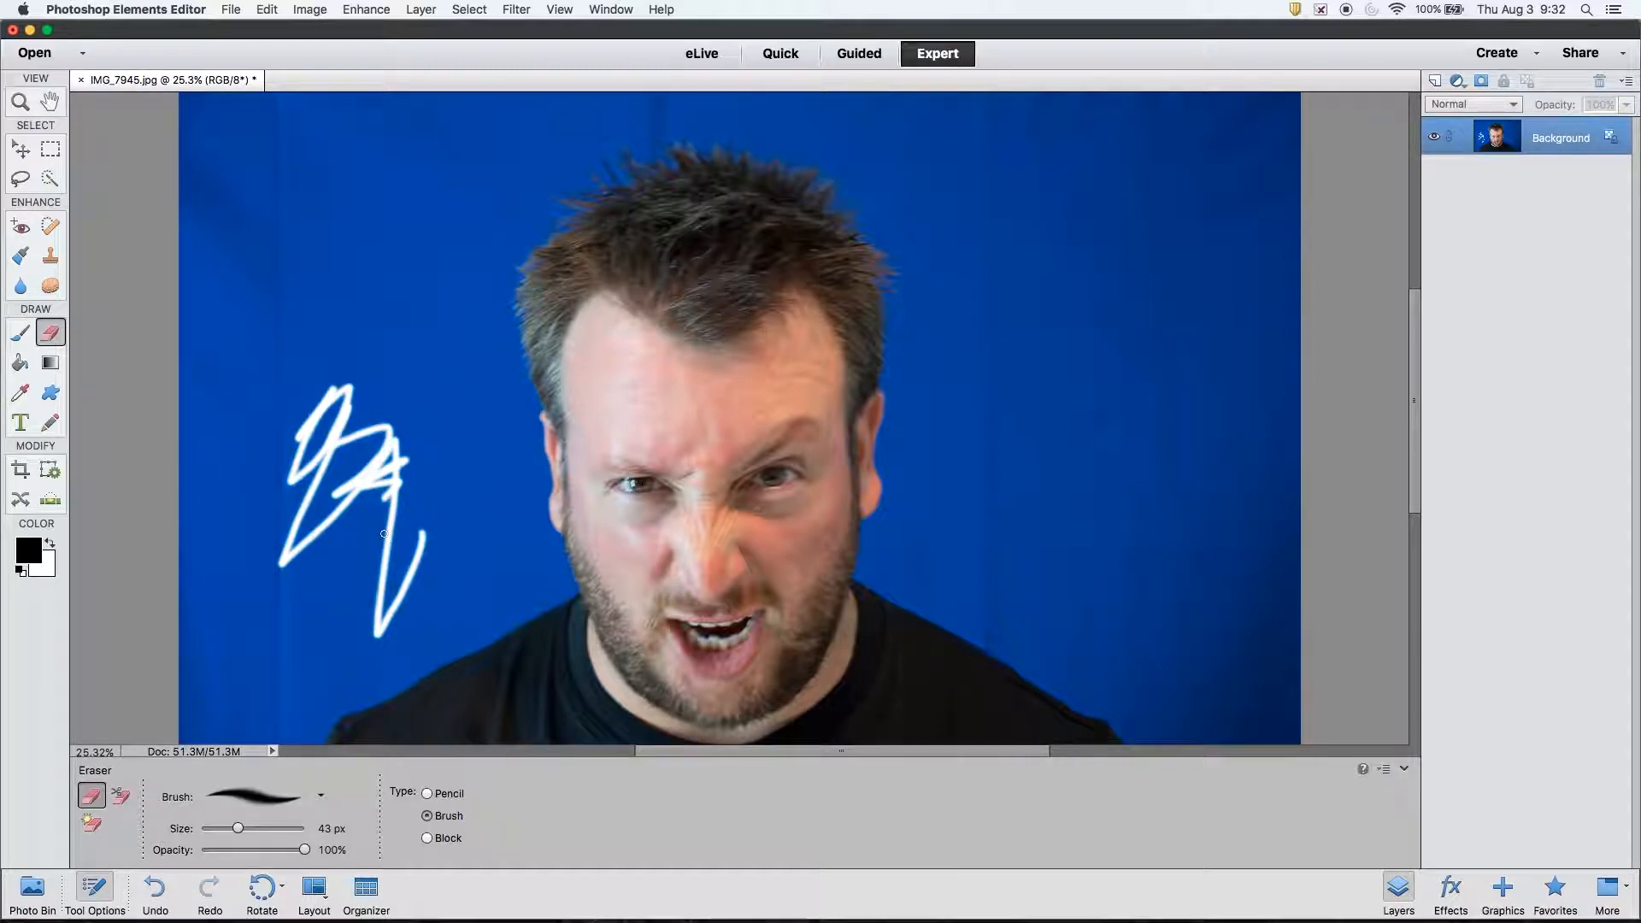
# - Undo the test eraser scribble on the blue backdrop of the Background layer
pyautogui.press('super+z')
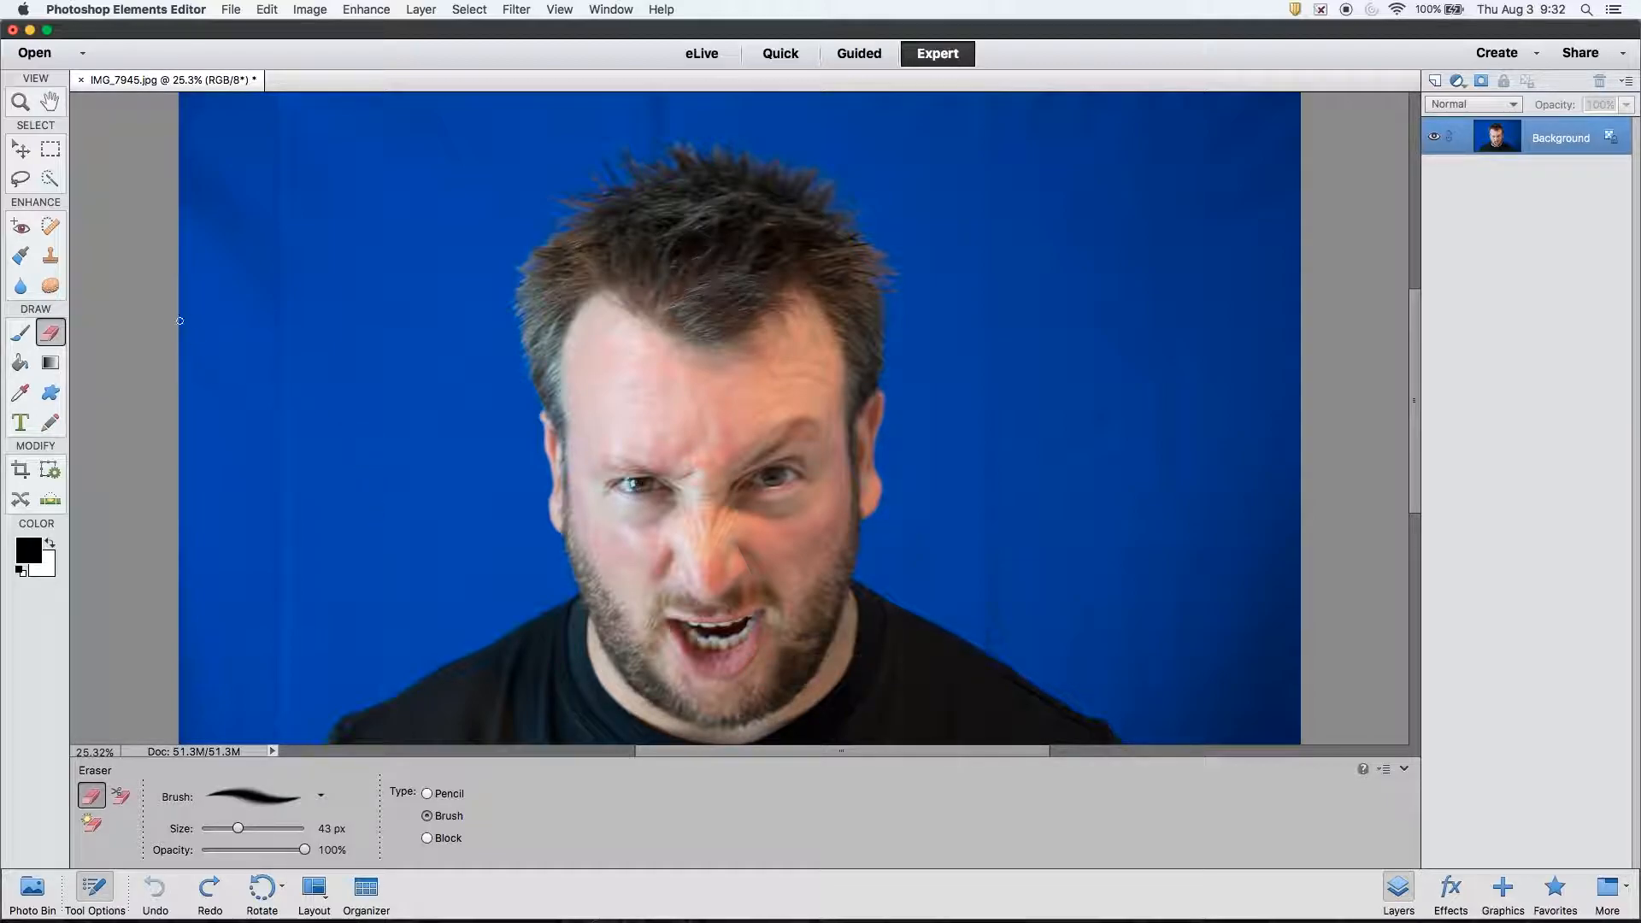
# - Paint a Quick Selection over the man's hair, face and neck with a resized brush
pyautogui.click(50, 178)
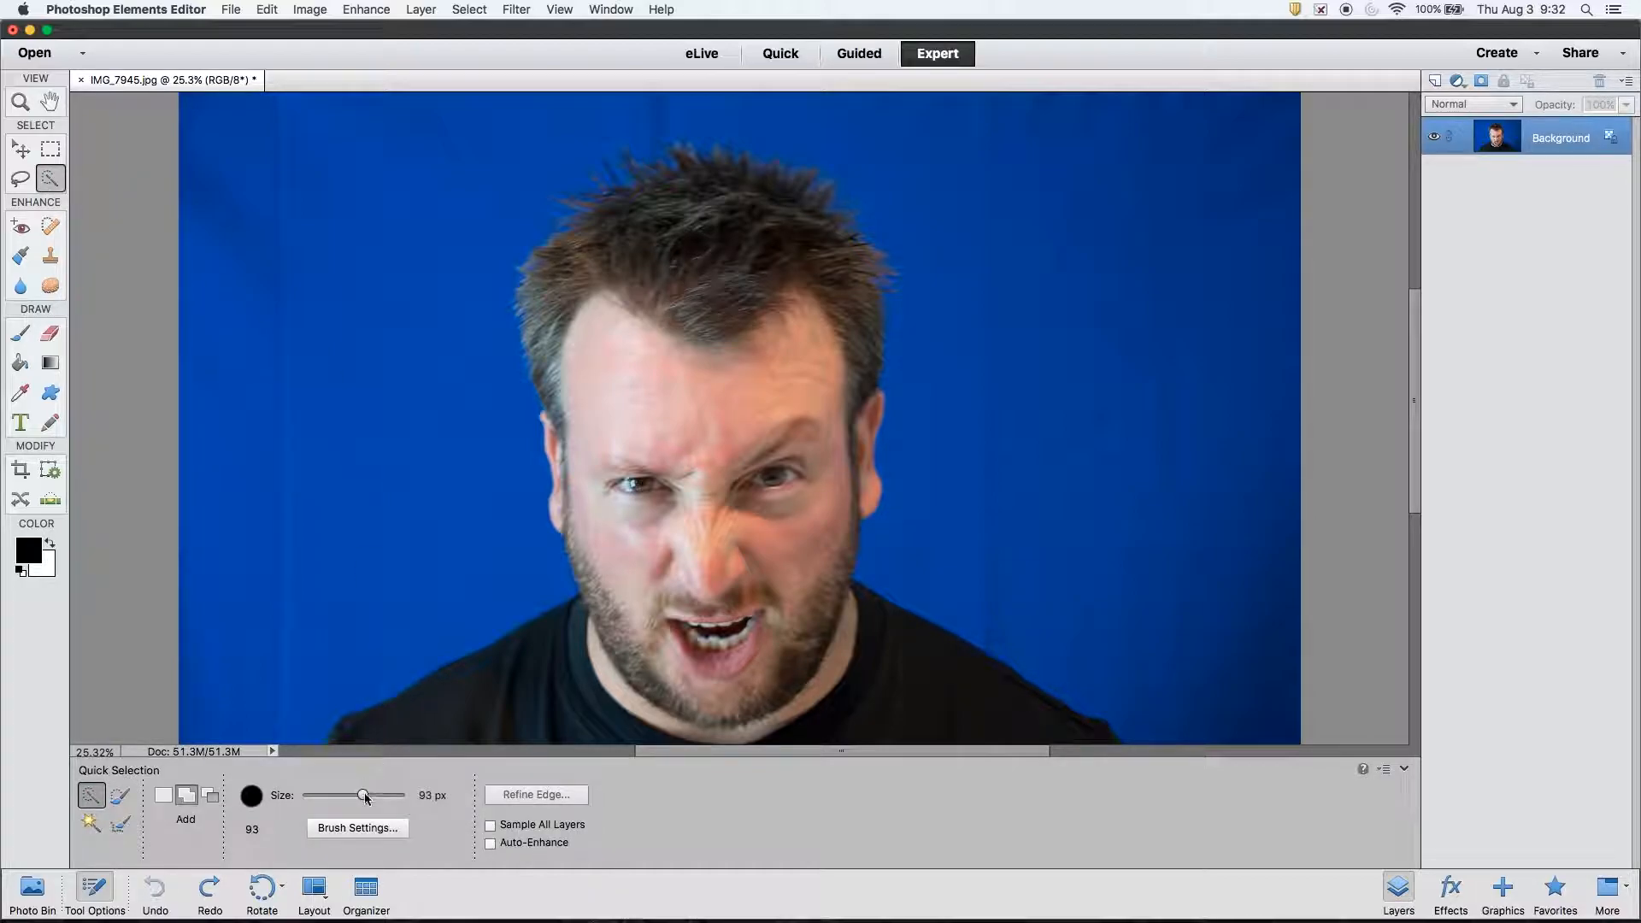
pyautogui.moveTo(368, 799)
pyautogui.mouseDown()
pyautogui.moveTo(319, 795)
pyautogui.moveTo(364, 800)
pyautogui.mouseUp()
pyautogui.moveTo(667, 269)
pyautogui.mouseDown()
pyautogui.moveTo(701, 592)
pyautogui.moveTo(809, 372)
pyautogui.moveTo(849, 349)
pyautogui.moveTo(843, 287)
pyautogui.moveTo(795, 209)
pyautogui.mouseUp()
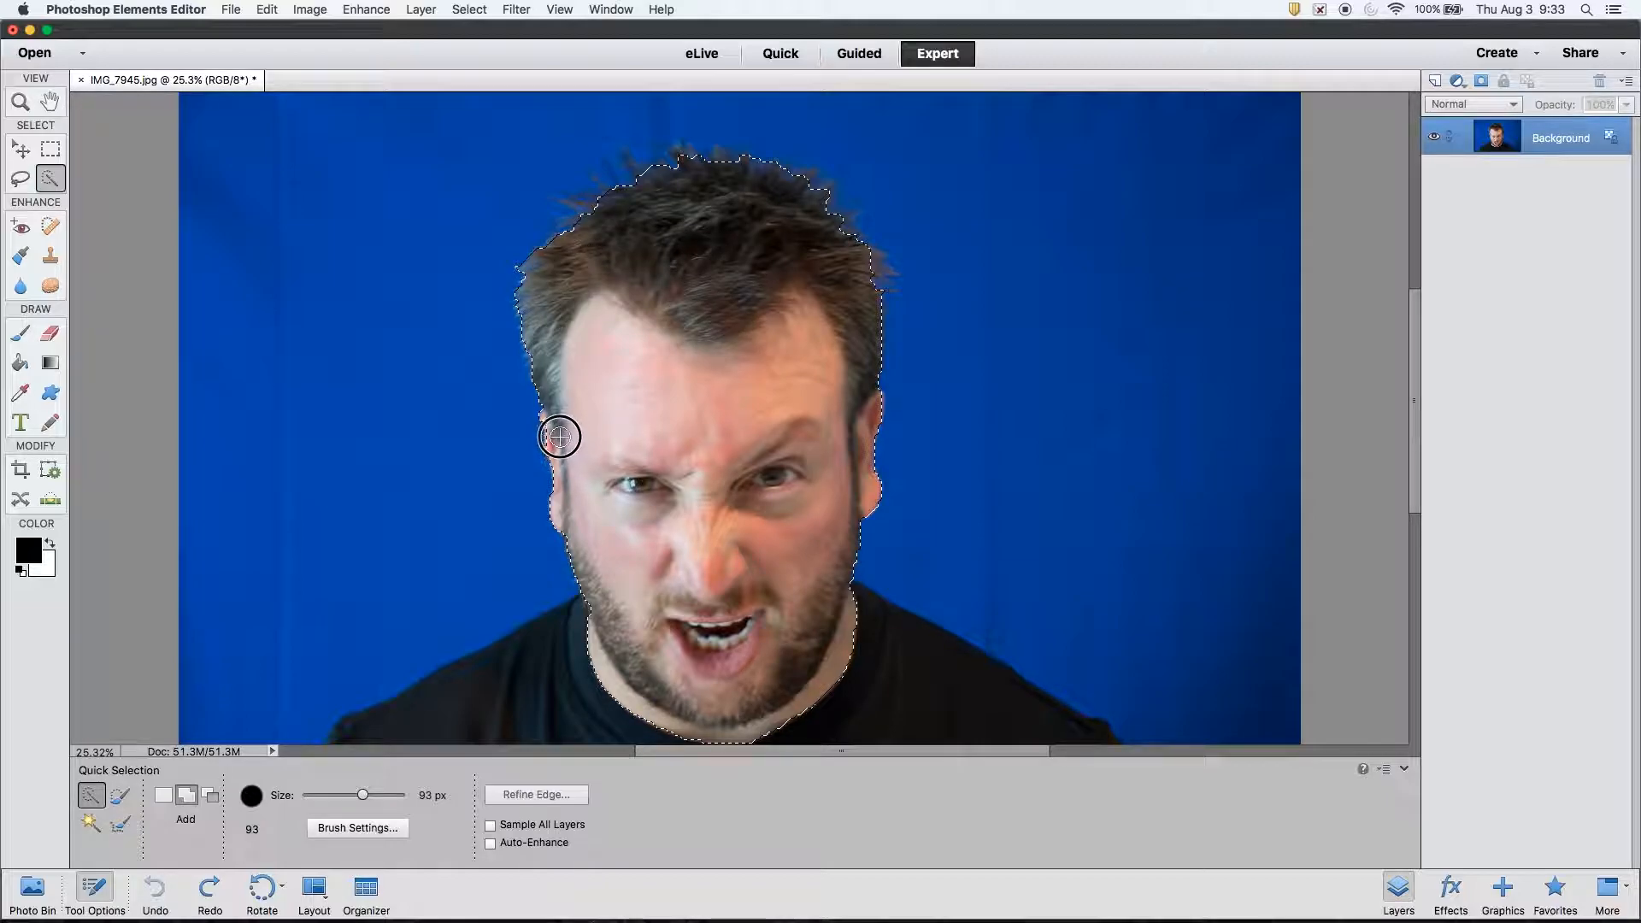
pyautogui.moveTo(567, 469); pyautogui.dragTo(562, 508)
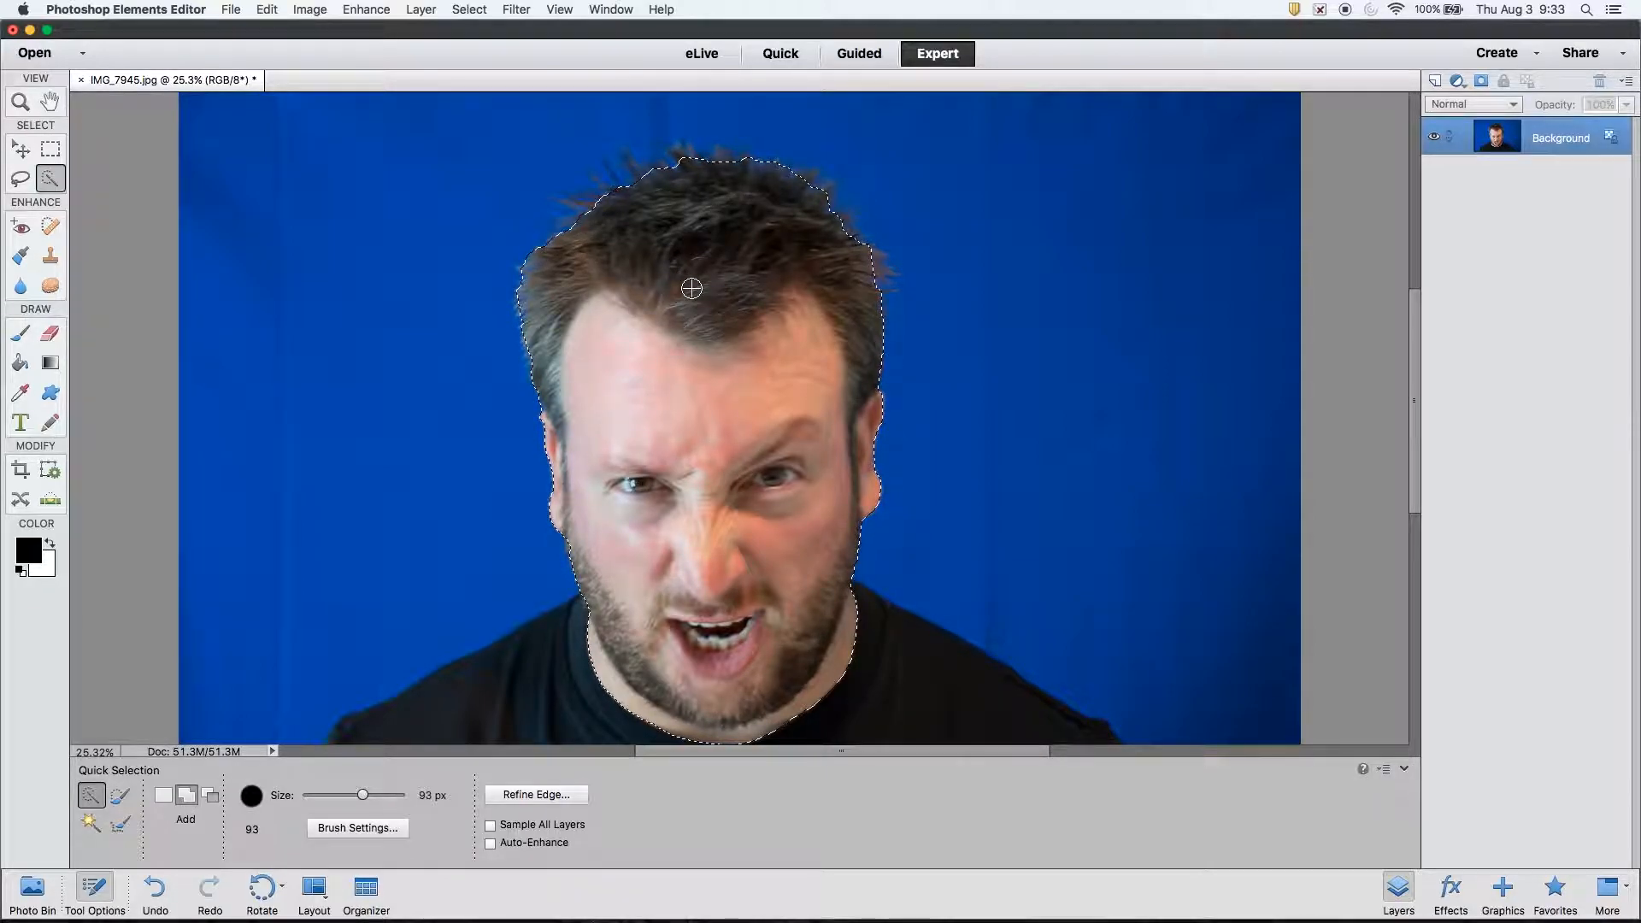
# - Open Refine Edge and try the Smooth, Feather and Shift Edge sliders, returning each to 0
pyautogui.click(576, 799)
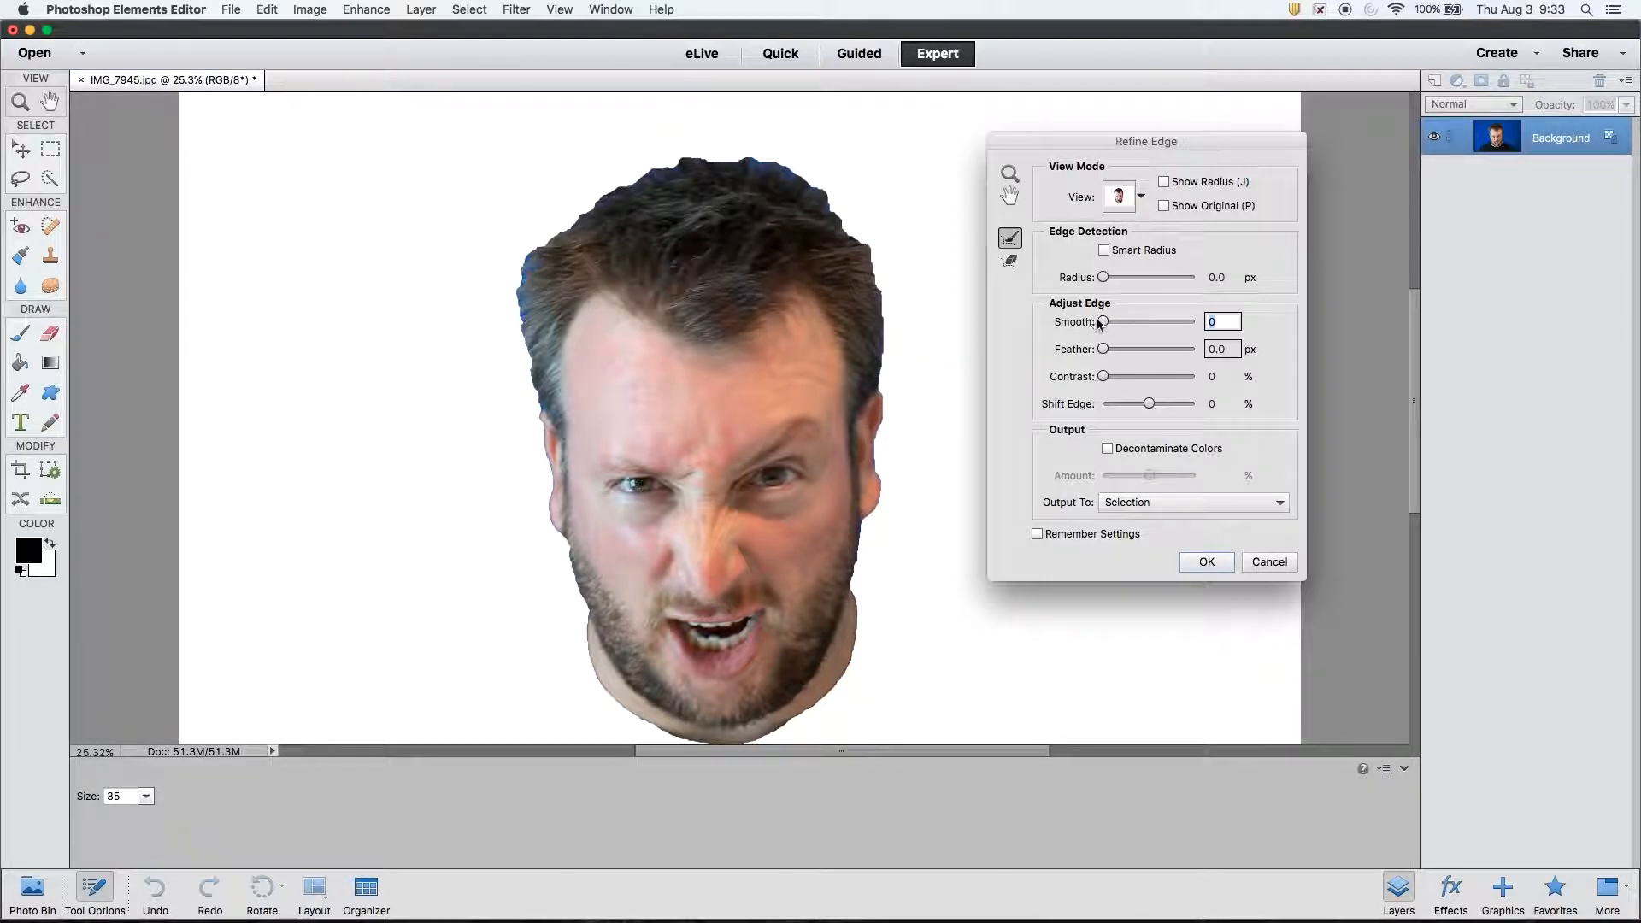
pyautogui.moveTo(1102, 323); pyautogui.dragTo(1220, 327)
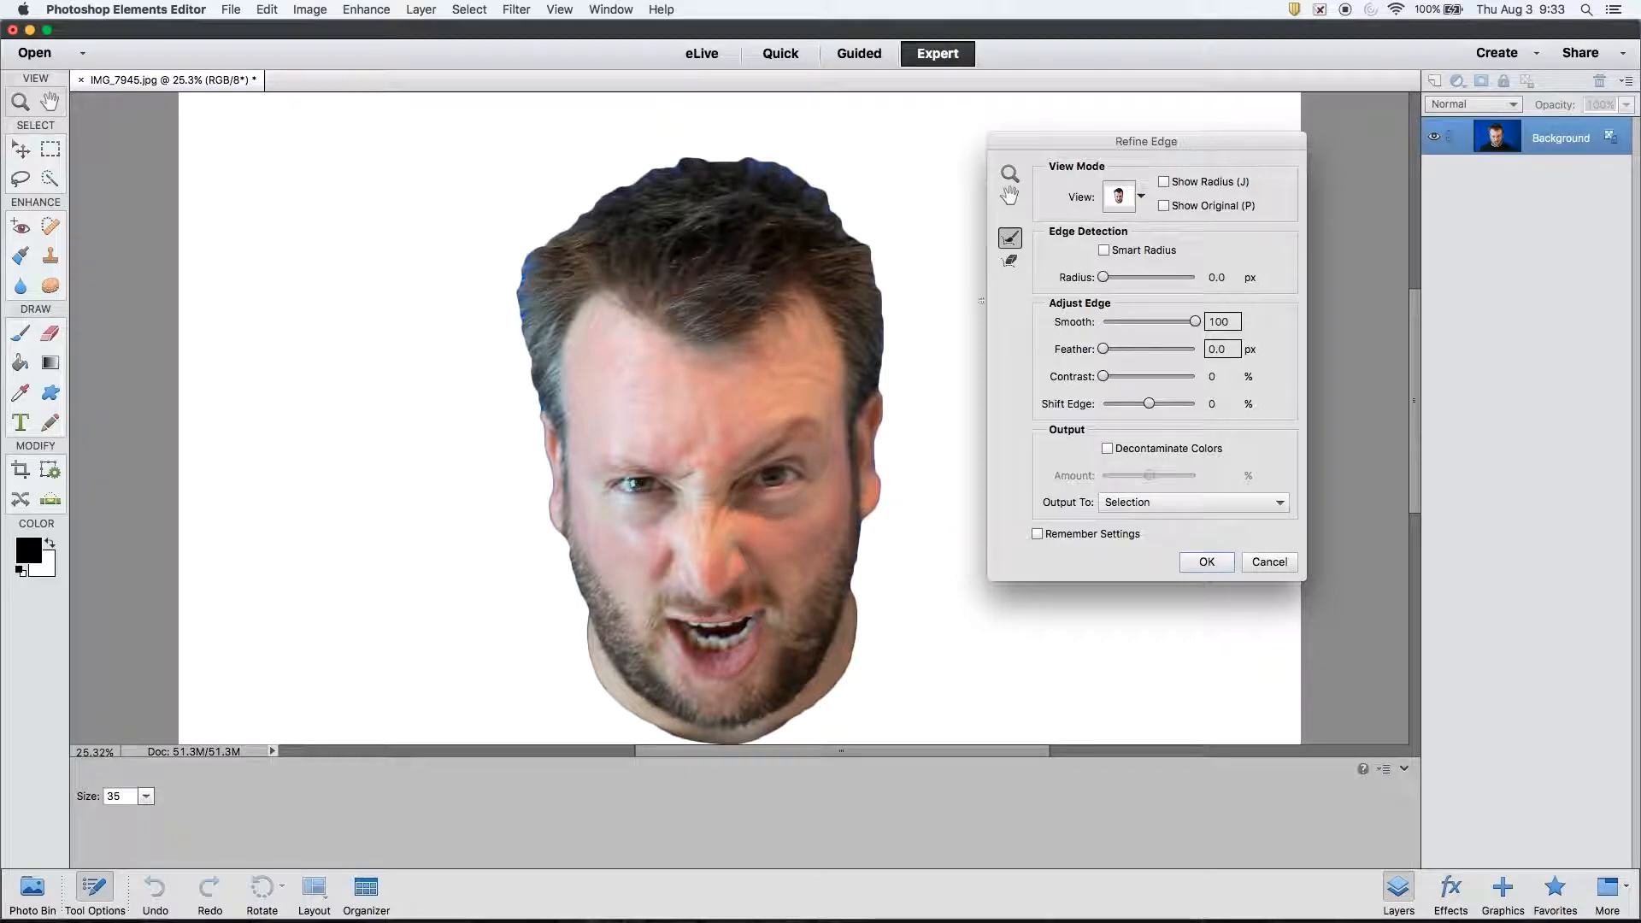
pyautogui.moveTo(1198, 322); pyautogui.dragTo(969, 316)
pyautogui.moveTo(1102, 350); pyautogui.dragTo(1196, 351)
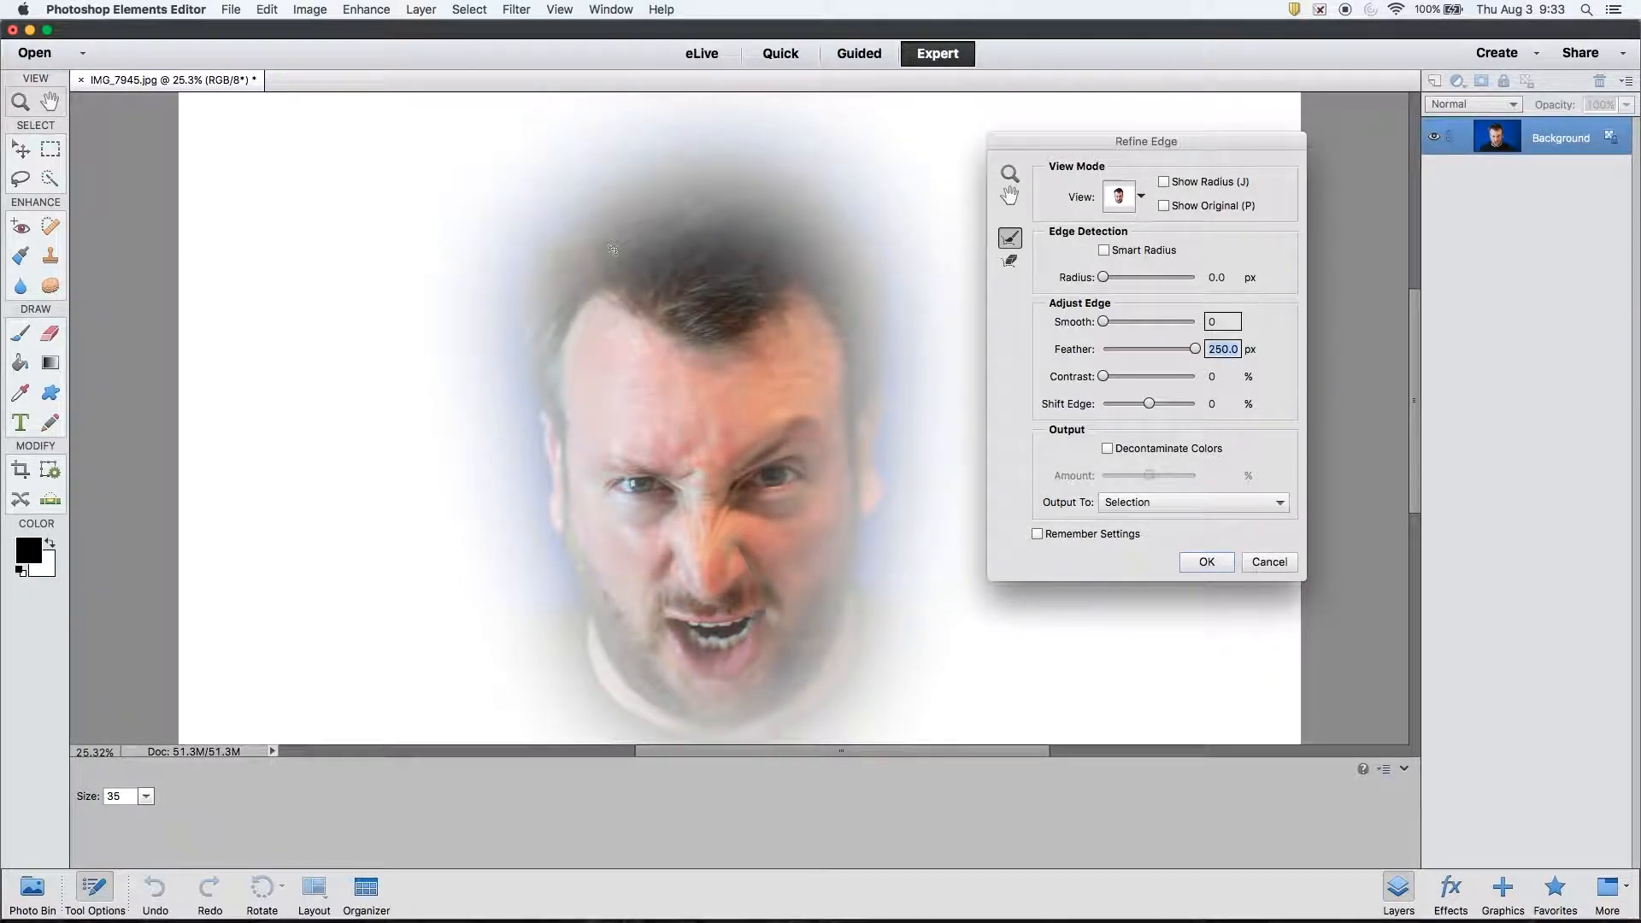
pyautogui.moveTo(1195, 350); pyautogui.dragTo(1262, 417)
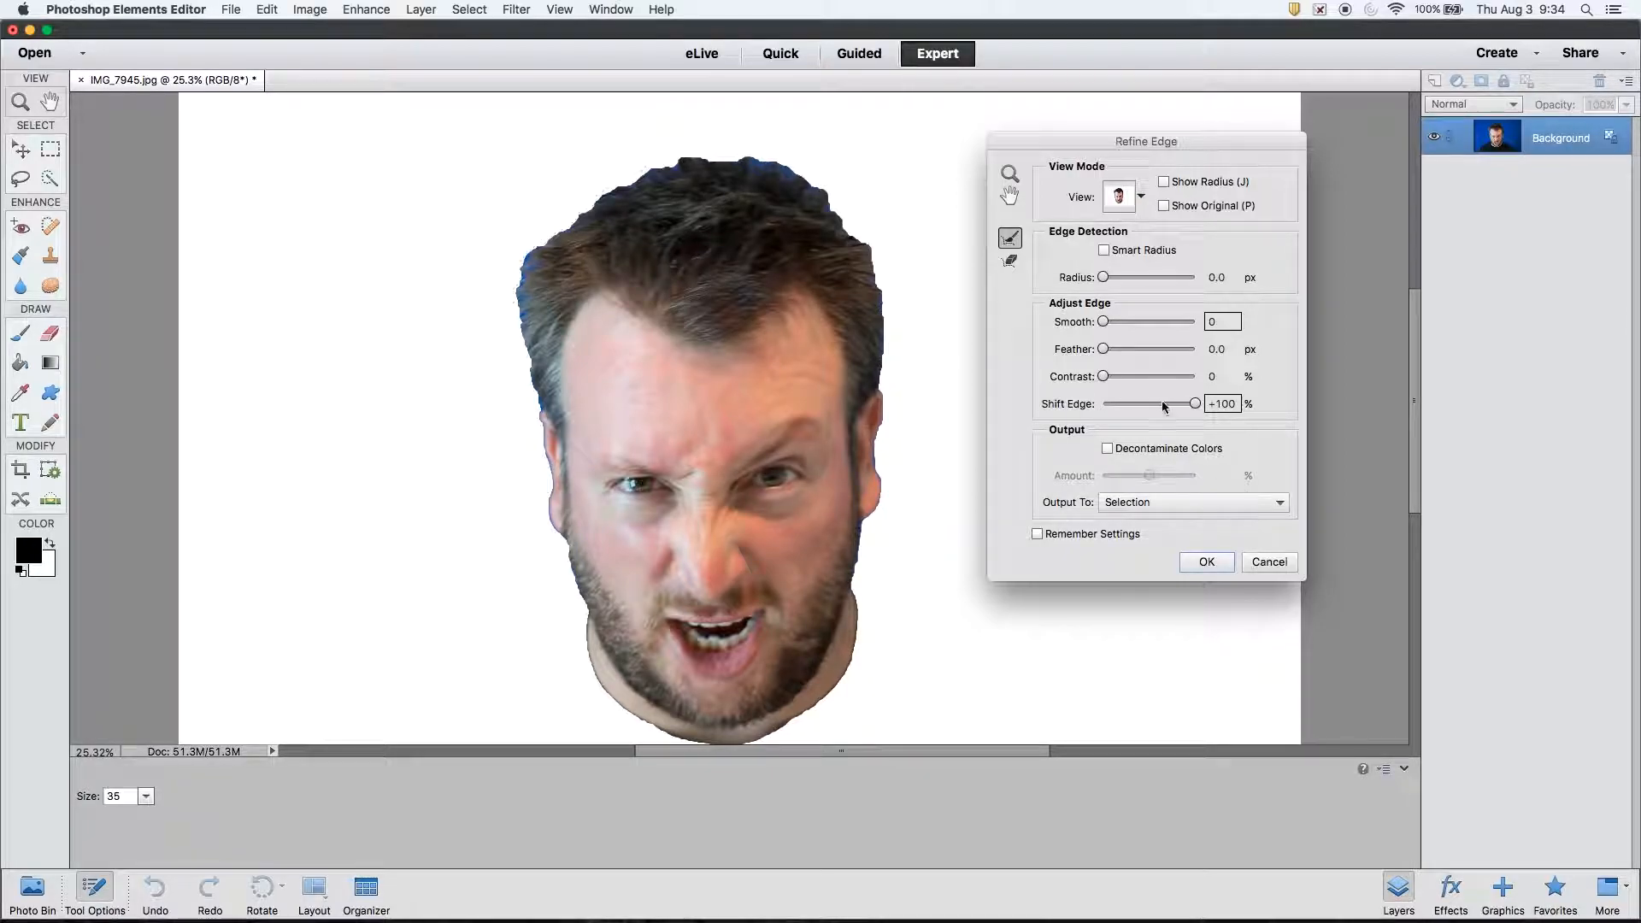
pyautogui.moveTo(1195, 405); pyautogui.dragTo(1150, 413)
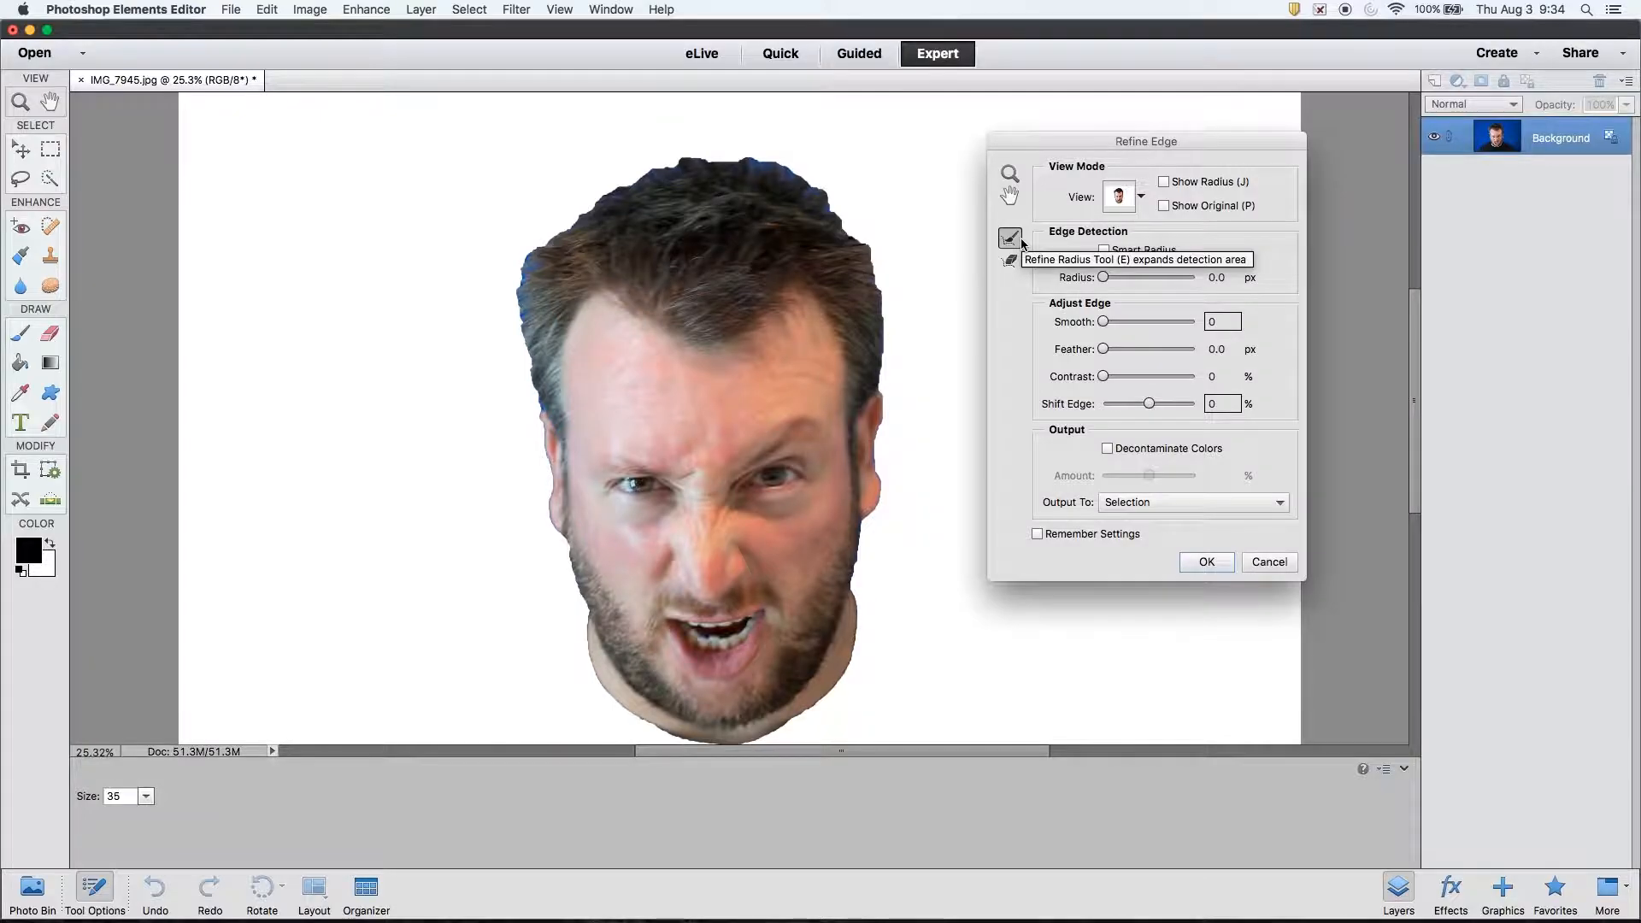
# - Enlarge the Refine Radius brush to 256 and brush along the left hairline
pyautogui.click(145, 801)
pyautogui.moveTo(154, 816); pyautogui.dragTo(202, 827)
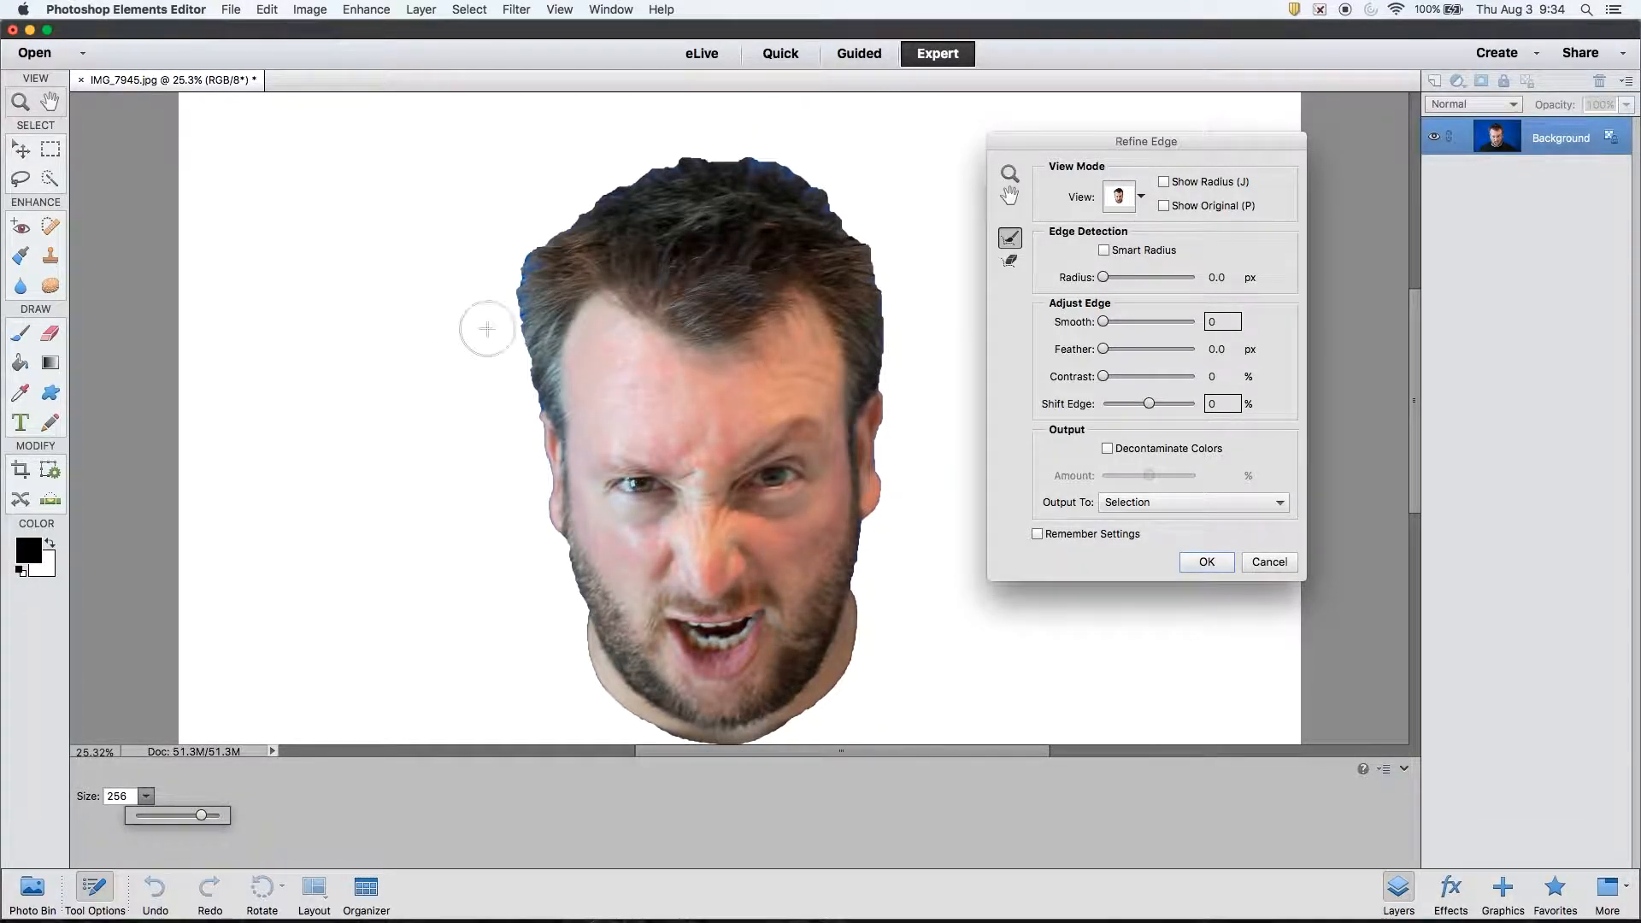
pyautogui.moveTo(528, 381)
pyautogui.mouseDown()
pyautogui.moveTo(542, 239)
pyautogui.moveTo(615, 176)
pyautogui.moveTo(806, 168)
pyautogui.moveTo(872, 269)
pyautogui.moveTo(885, 469)
pyautogui.moveTo(862, 611)
pyautogui.moveTo(798, 712)
pyautogui.moveTo(729, 742)
pyautogui.moveTo(601, 666)
pyautogui.moveTo(552, 559)
pyautogui.moveTo(556, 351)
pyautogui.mouseUp()
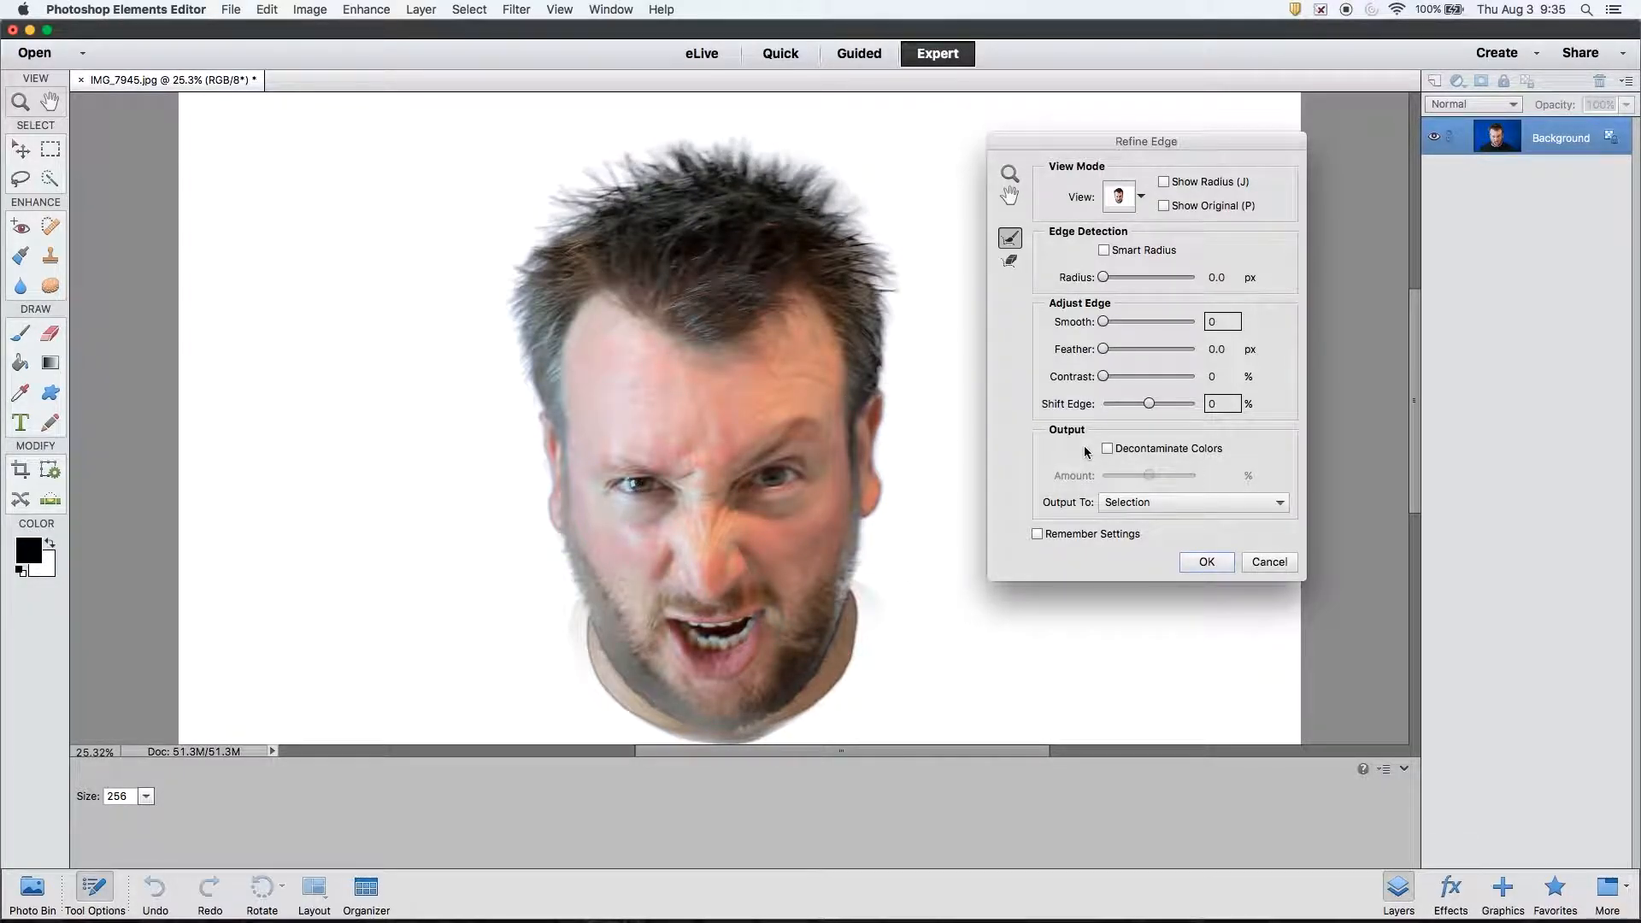
# - Restart Refine Edge, brush the jaw and hair edges, then set Smooth 16, Contrast 16%, Shift Edge -11%
pyautogui.click(1247, 560)
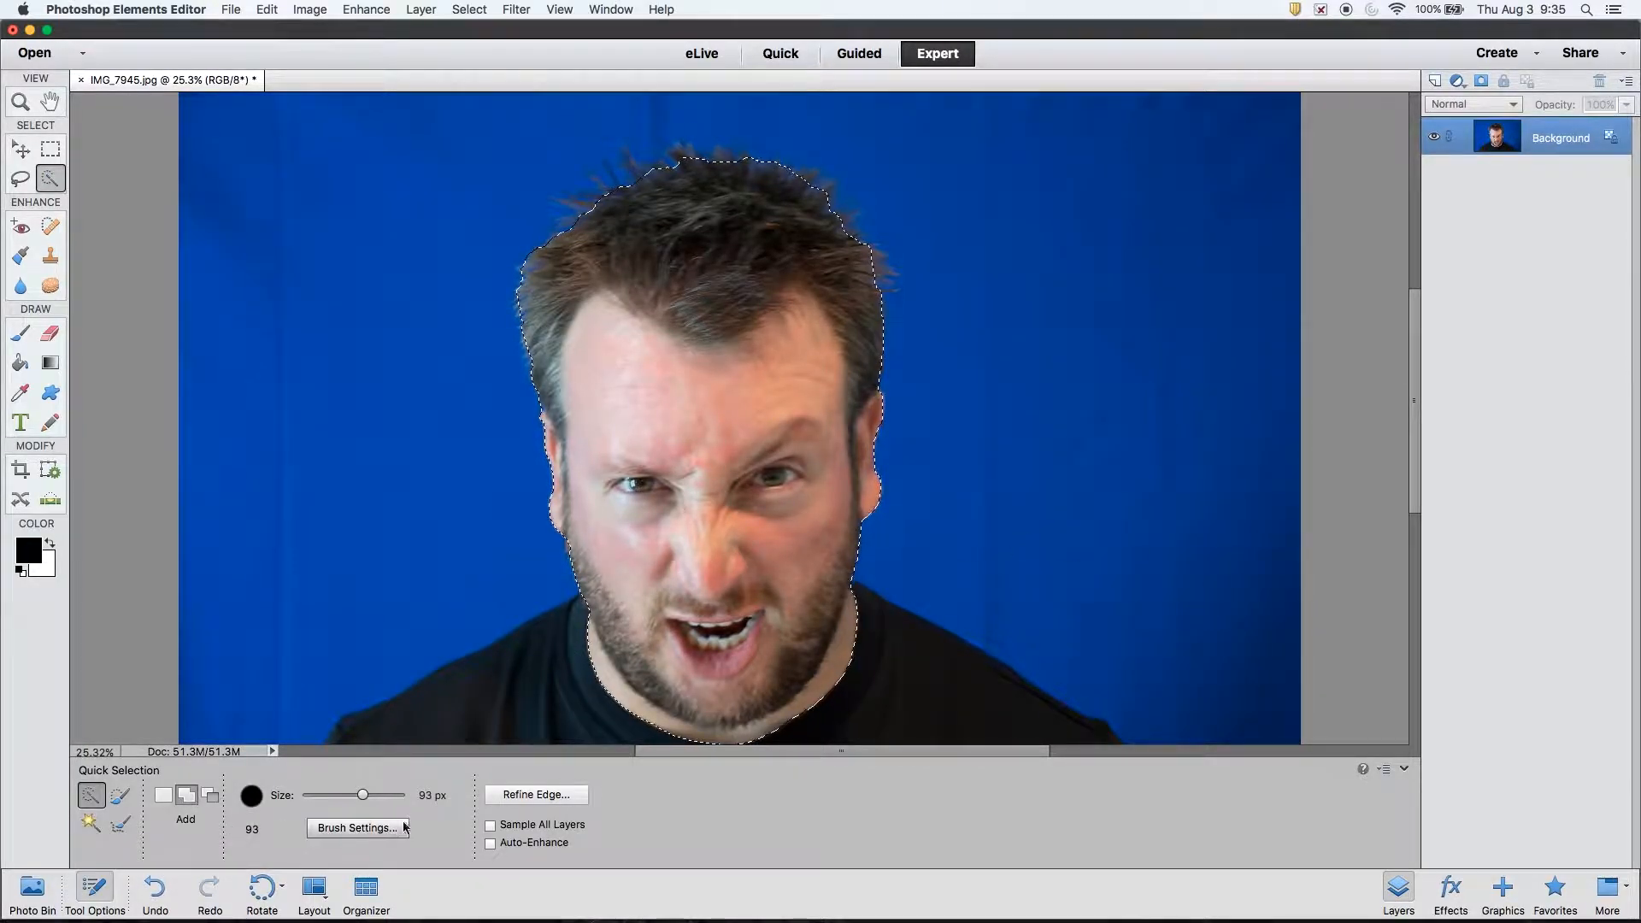
pyautogui.click(536, 794)
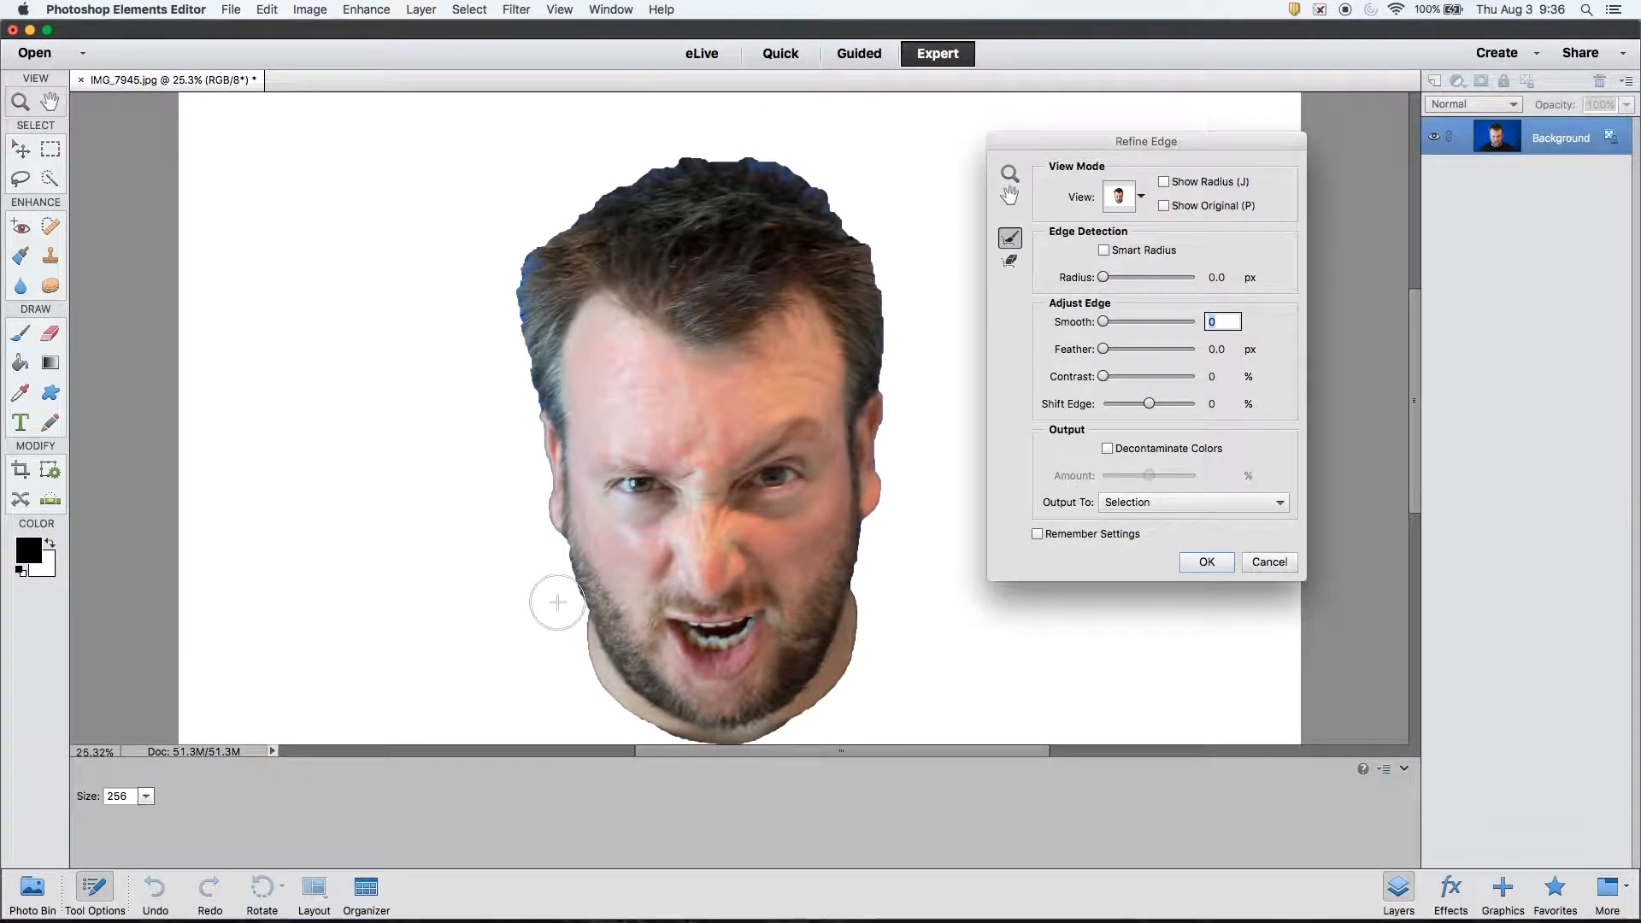
pyautogui.moveTo(557, 604)
pyautogui.mouseDown()
pyautogui.moveTo(542, 597)
pyautogui.moveTo(554, 571)
pyautogui.moveTo(502, 375)
pyautogui.moveTo(515, 240)
pyautogui.moveTo(574, 186)
pyautogui.moveTo(728, 138)
pyautogui.moveTo(825, 170)
pyautogui.moveTo(890, 256)
pyautogui.moveTo(909, 424)
pyautogui.moveTo(899, 414)
pyautogui.moveTo(877, 585)
pyautogui.moveTo(916, 567)
pyautogui.moveTo(894, 578)
pyautogui.mouseUp()
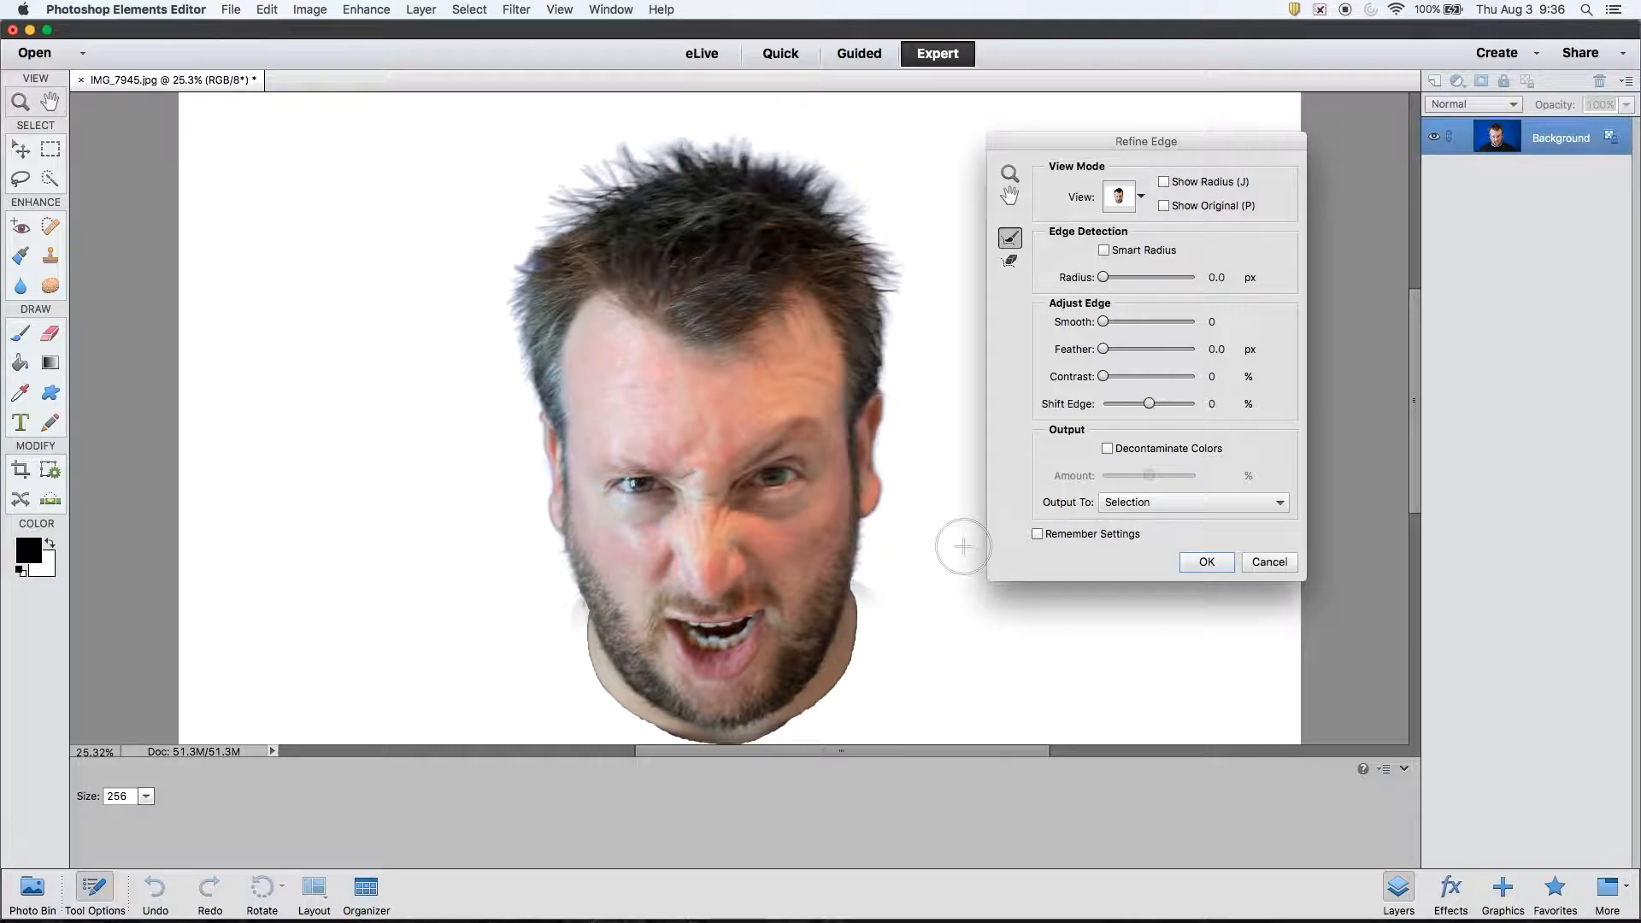
pyautogui.moveTo(694, 218)
pyautogui.mouseDown()
pyautogui.moveTo(813, 176)
pyautogui.moveTo(803, 195)
pyautogui.mouseUp()
pyautogui.moveTo(579, 212)
pyautogui.mouseDown()
pyautogui.moveTo(610, 196)
pyautogui.moveTo(898, 218)
pyautogui.mouseUp()
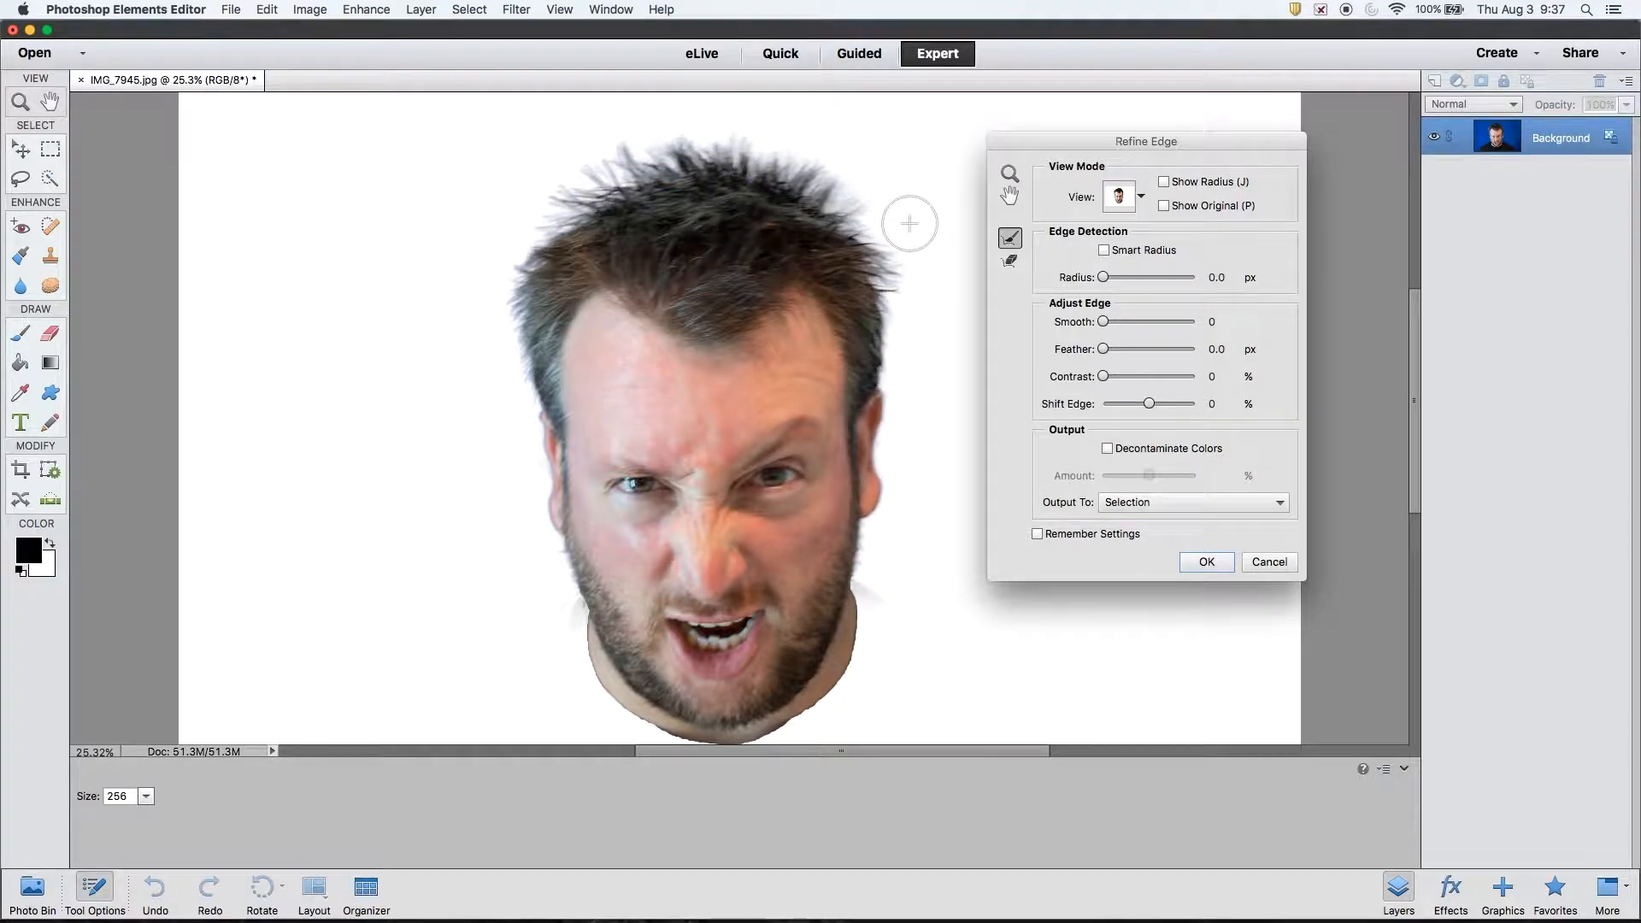
pyautogui.moveTo(1103, 324); pyautogui.dragTo(1117, 322)
pyautogui.moveTo(1104, 376)
pyautogui.mouseDown()
pyautogui.moveTo(1148, 381)
pyautogui.moveTo(1124, 405)
pyautogui.moveTo(1144, 404)
pyautogui.moveTo(1117, 376)
pyautogui.mouseUp()
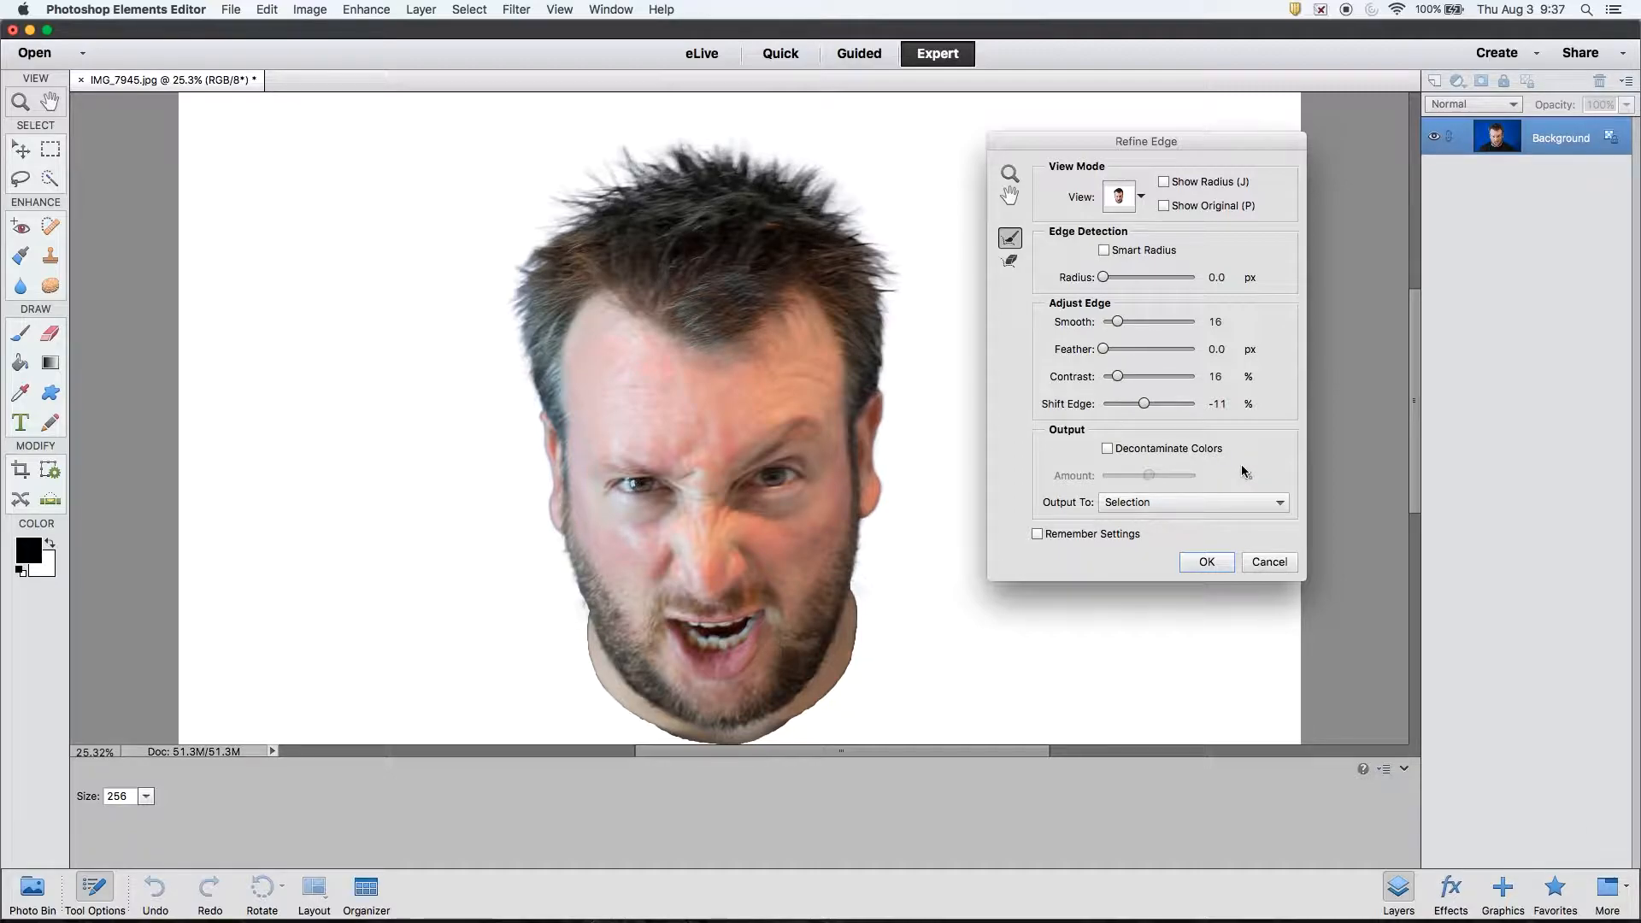
# - Set the Refine Edge output to New Layer and apply it
pyautogui.click(1209, 505)
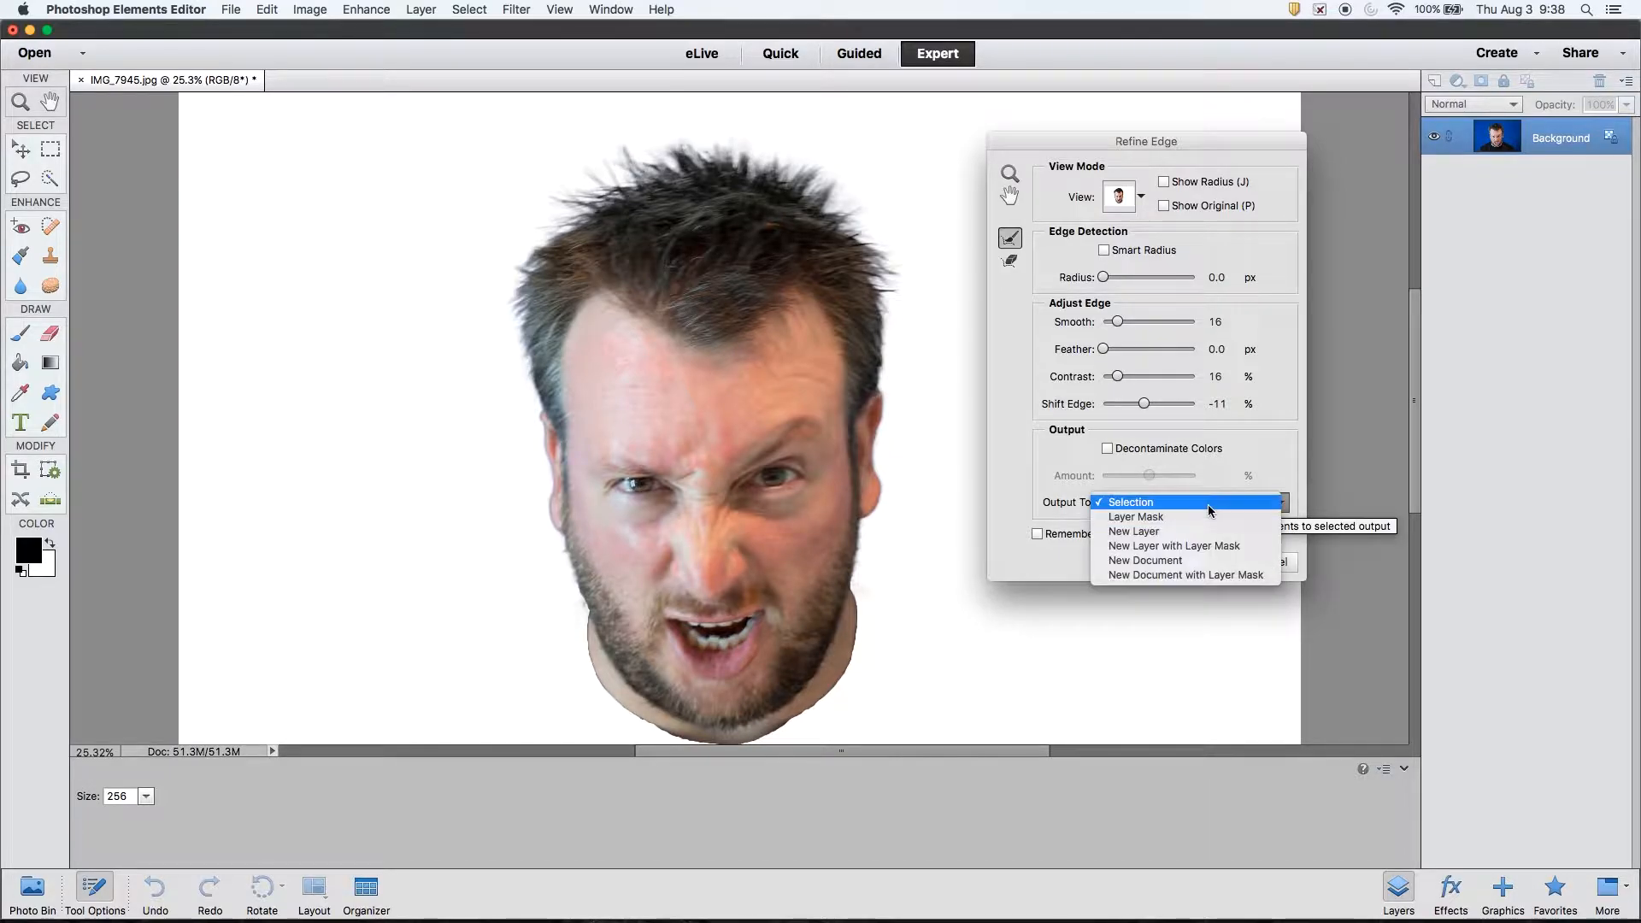
pyautogui.click(1213, 532)
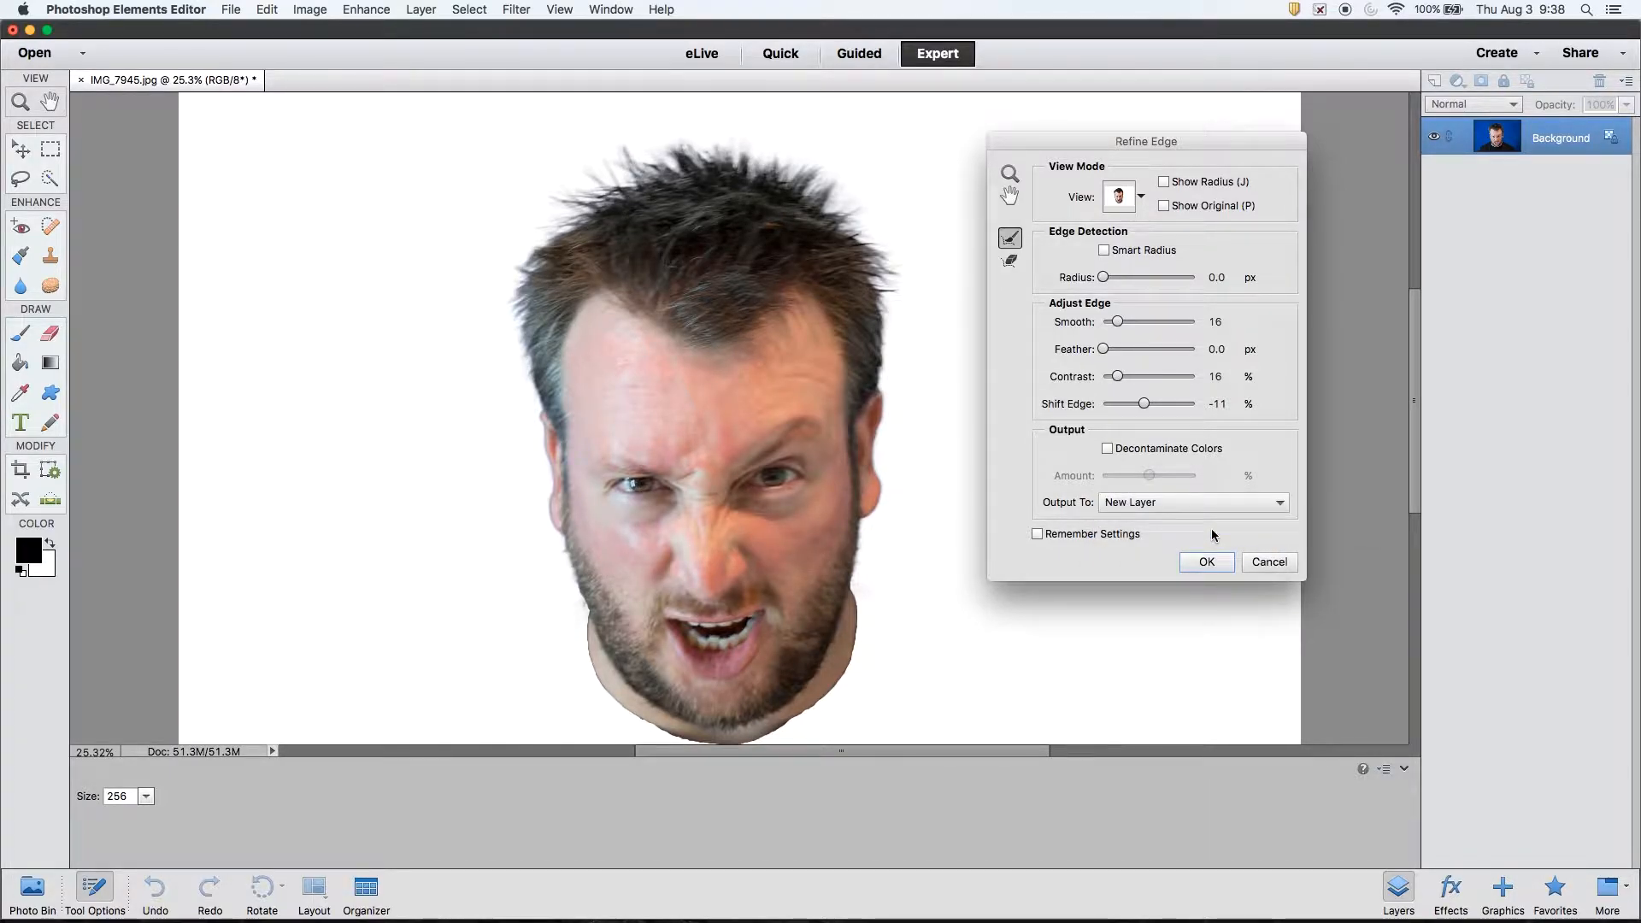
pyautogui.click(1219, 568)
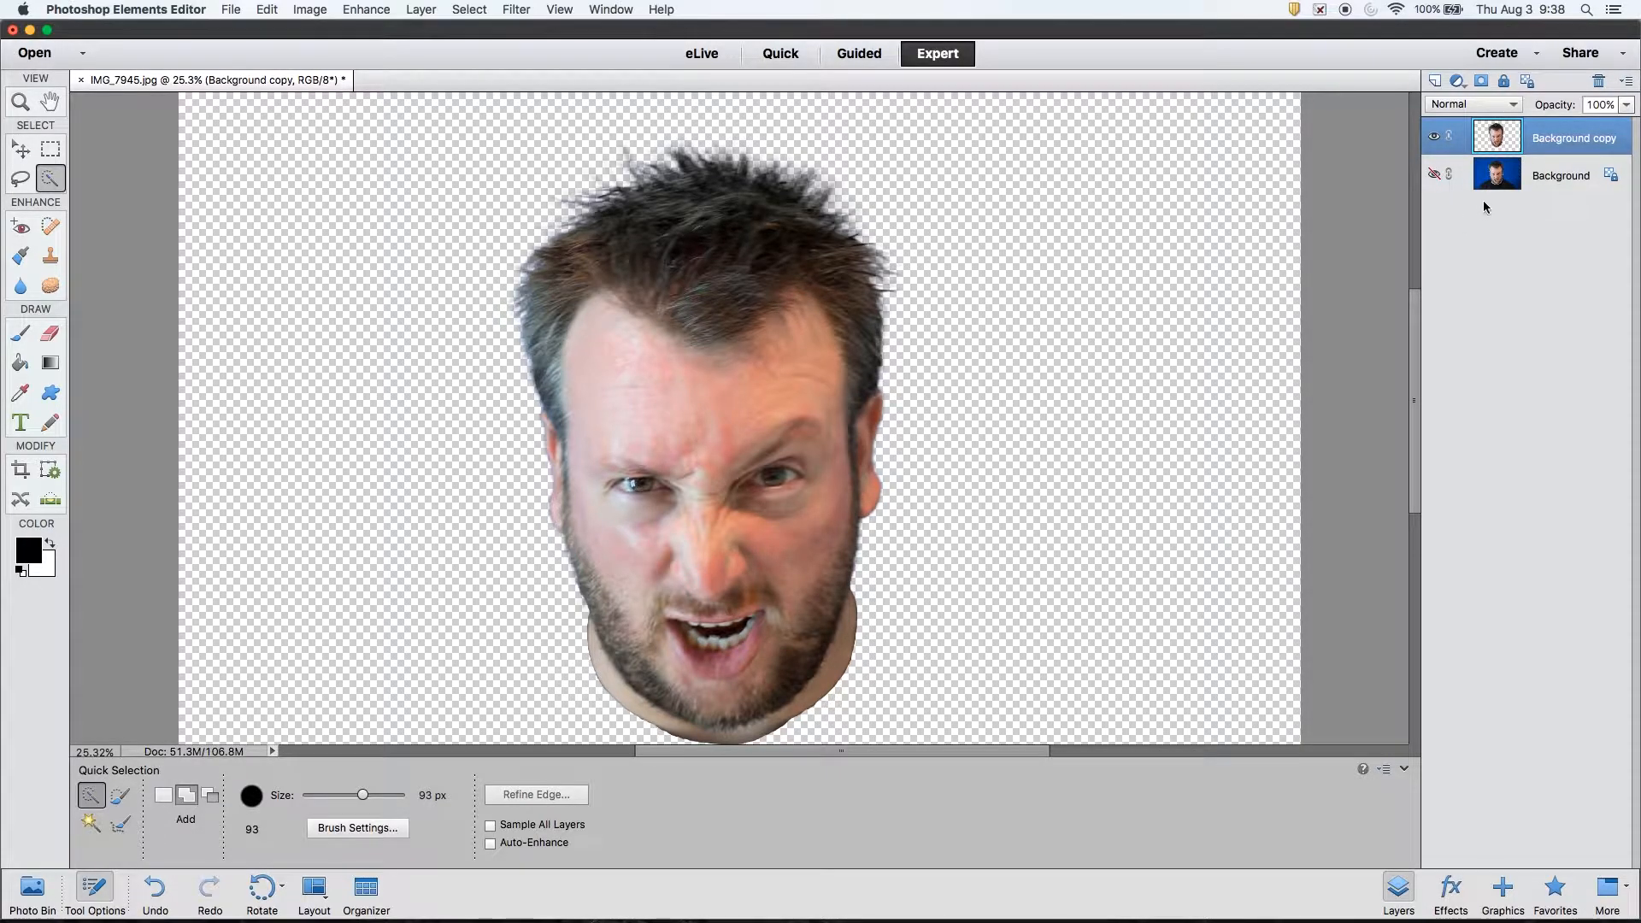
# - Toggle the blue Background layer's visibility to compare, leaving it hidden, and open the File menu
pyautogui.click(1434, 176)
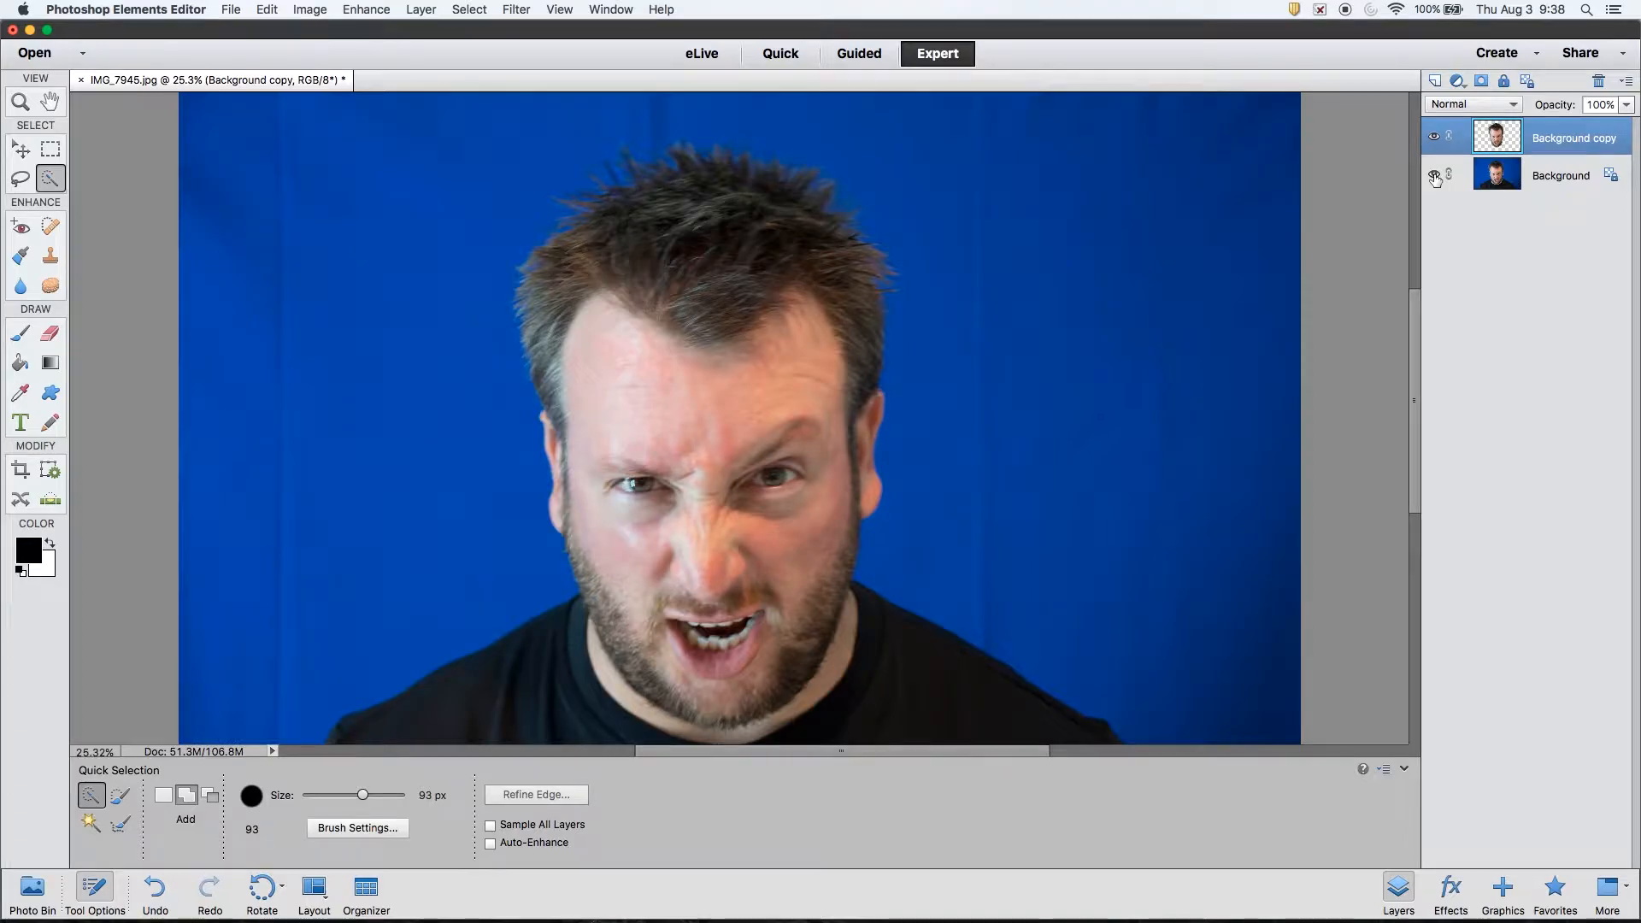
pyautogui.click(1434, 175)
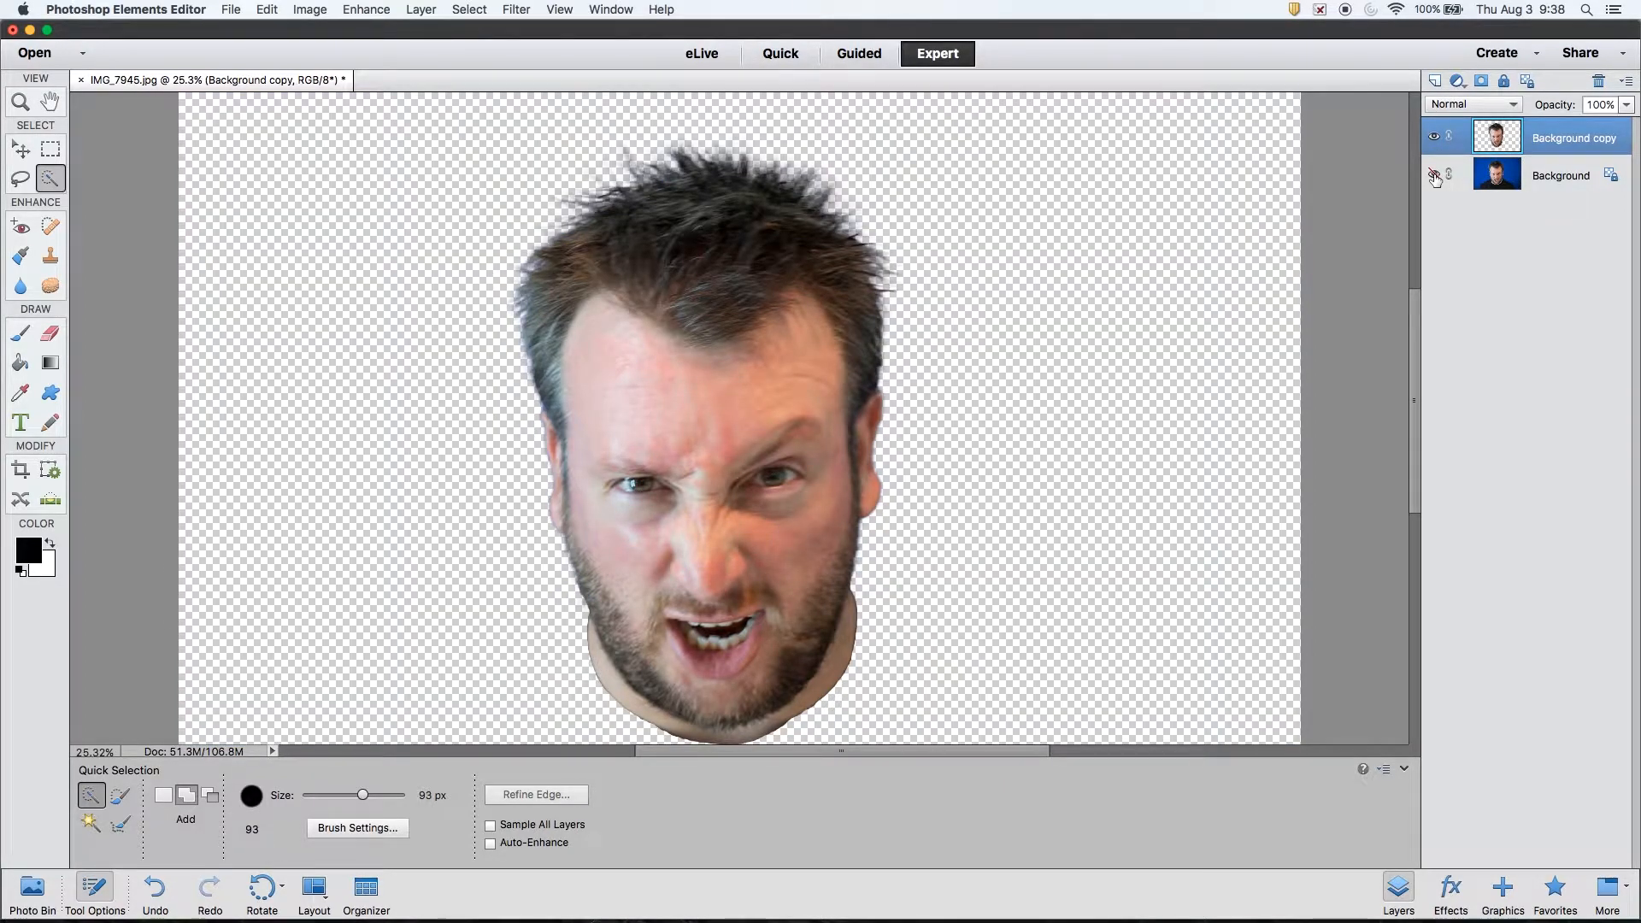
pyautogui.click(1434, 175)
pyautogui.click(1435, 175)
pyautogui.click(233, 11)
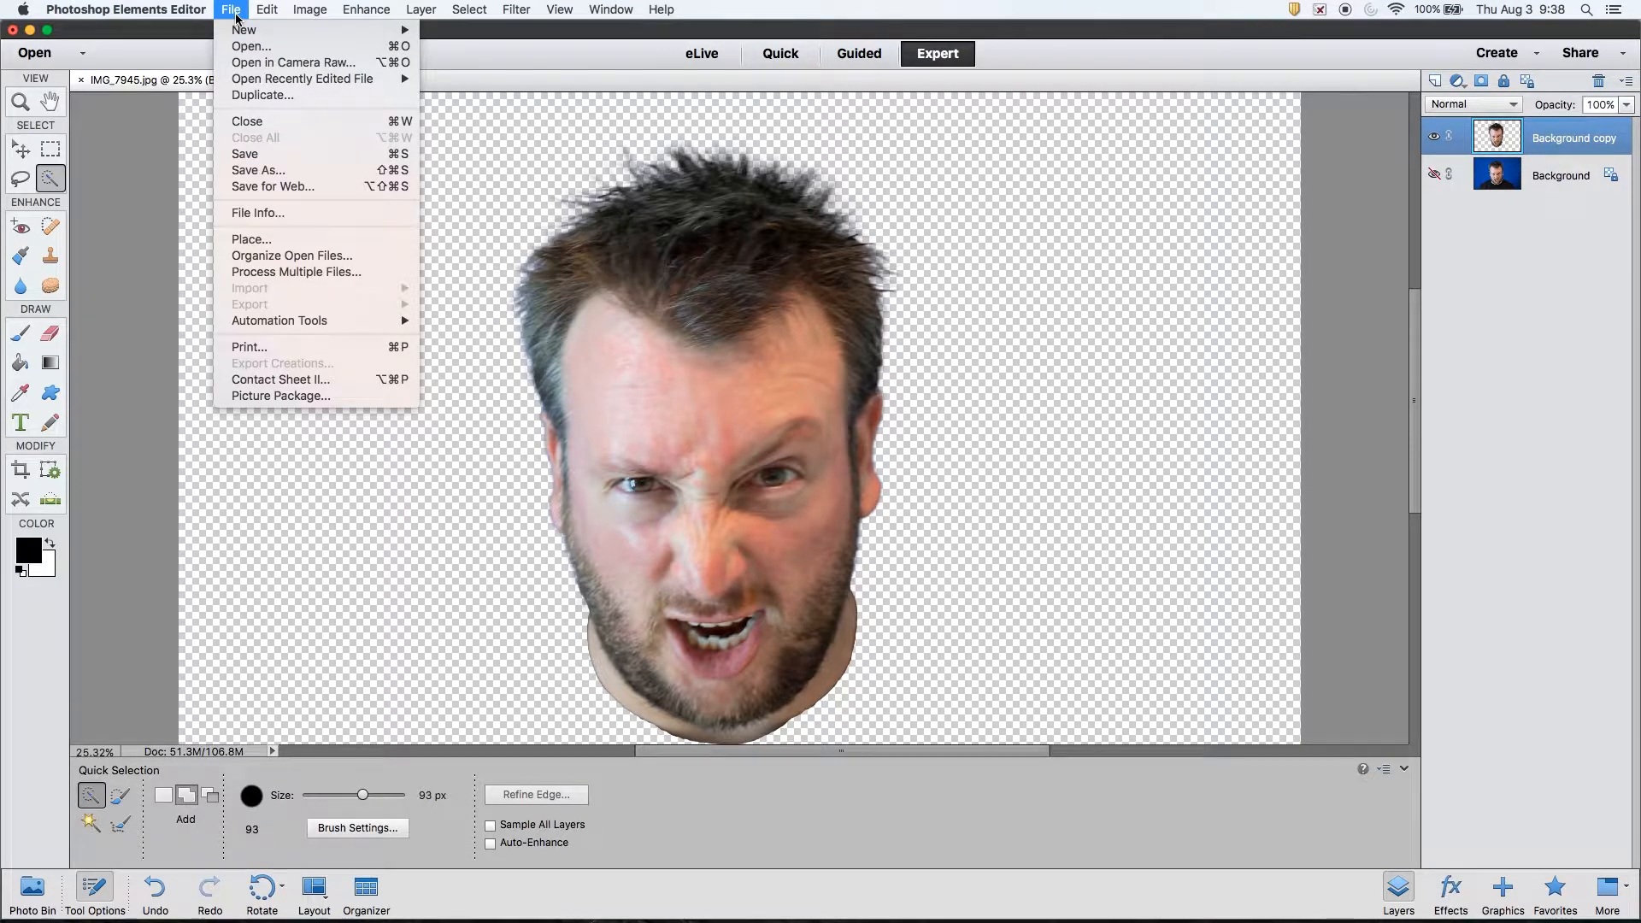
# - Save the document as ArbiterHulkV01.psd in Photoshop format, dismissing the Organizer notice
pyautogui.click(274, 153)
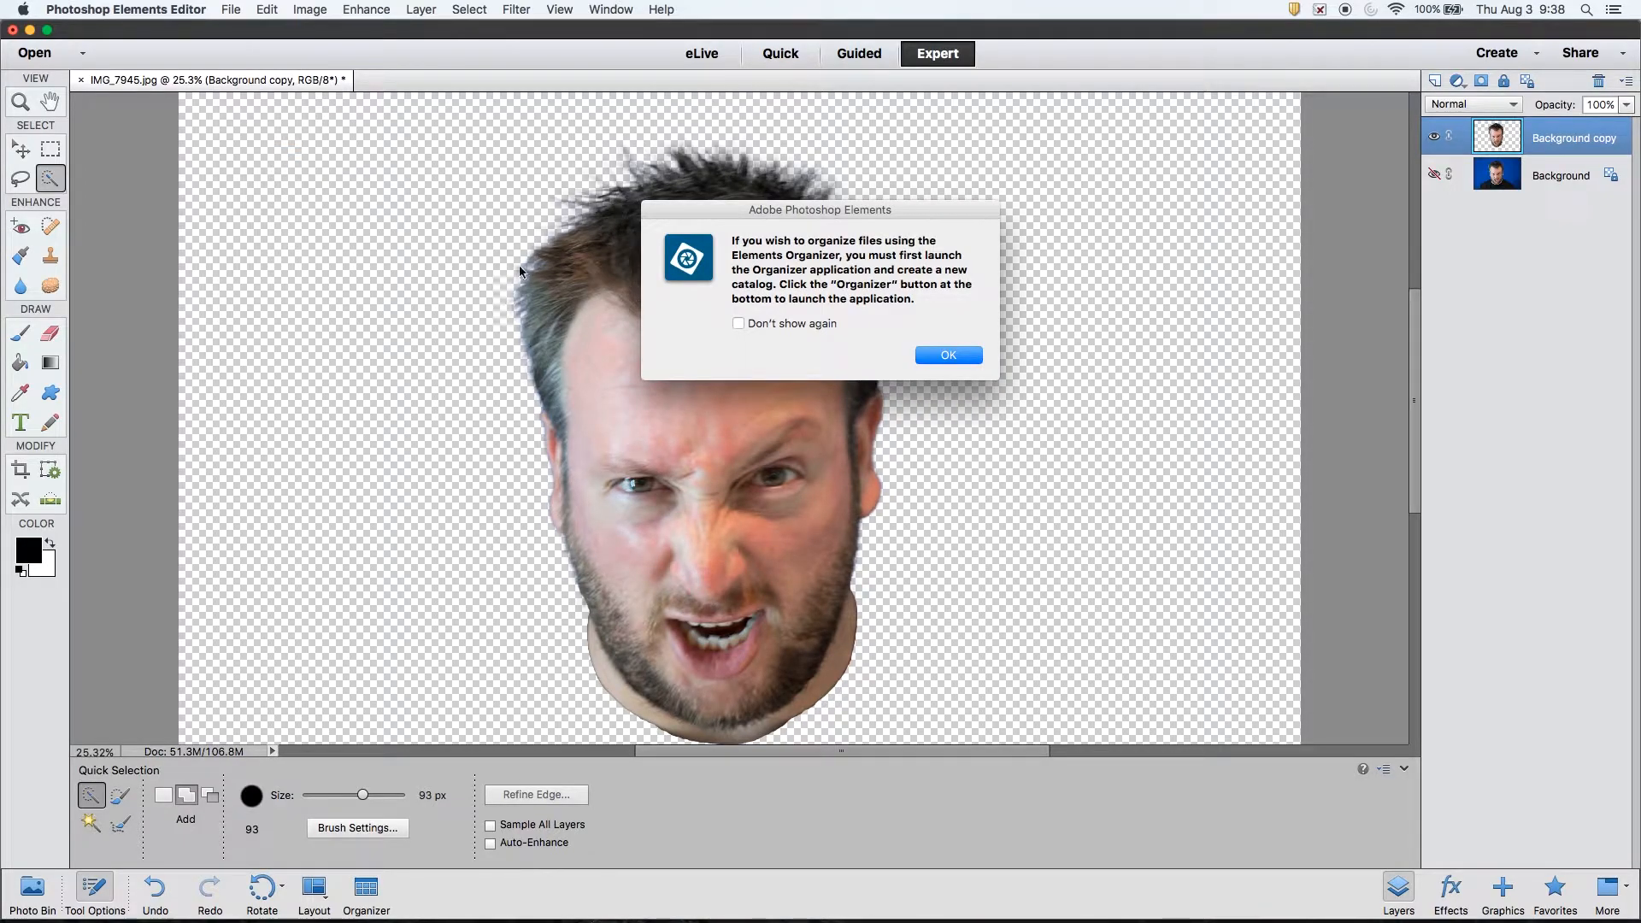
pyautogui.click(944, 359)
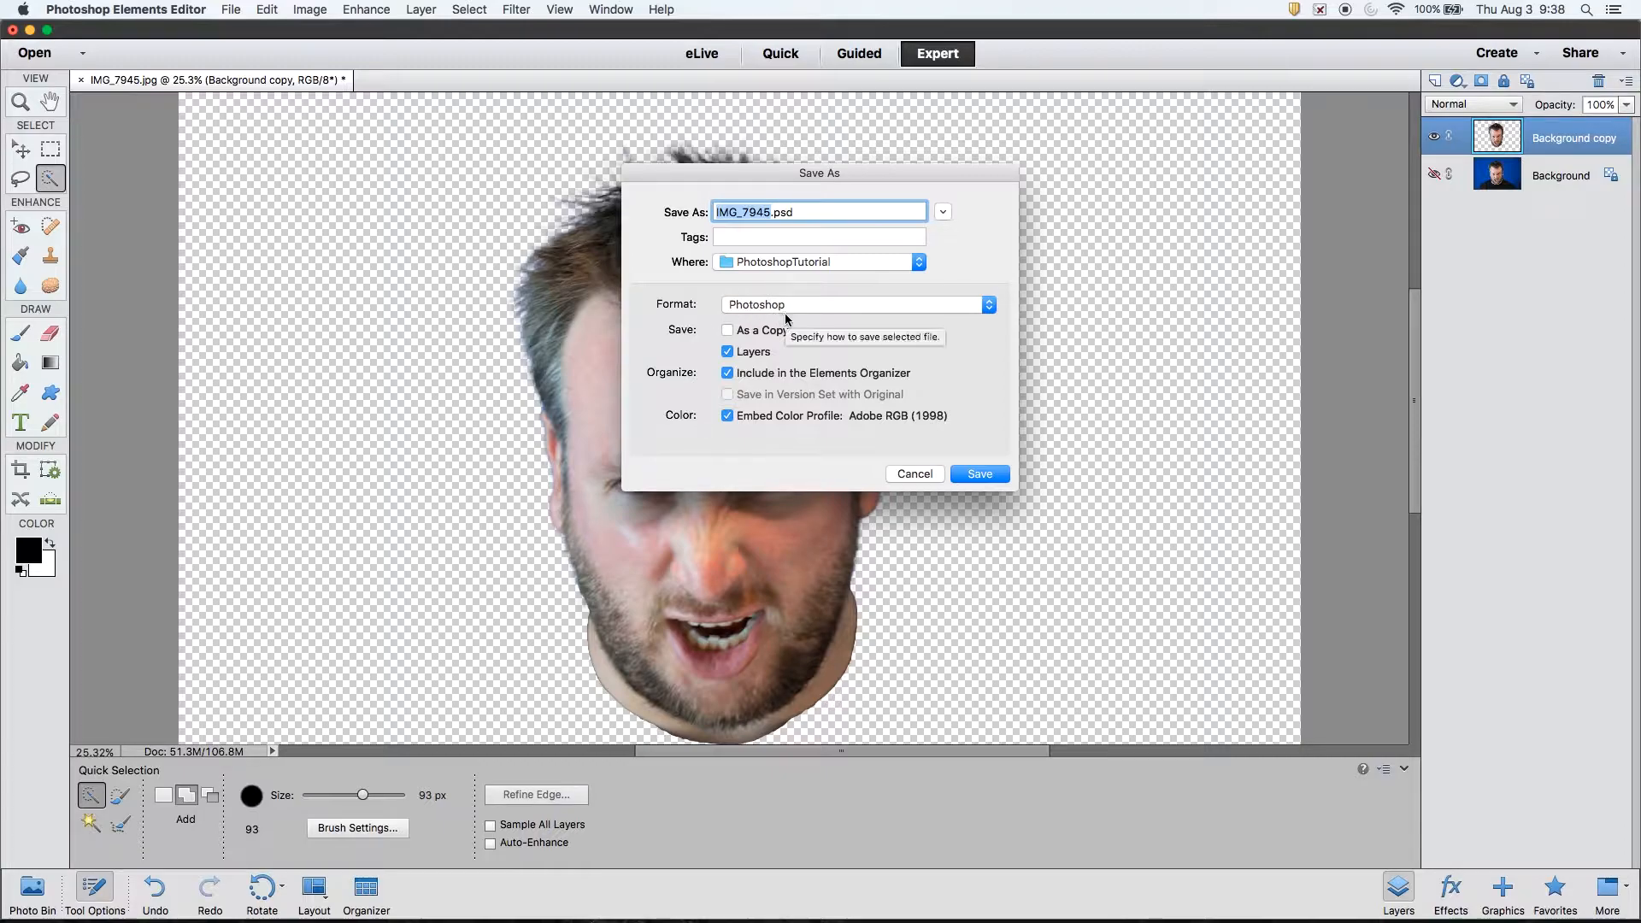
pyautogui.write('ArbiterHulkV01')
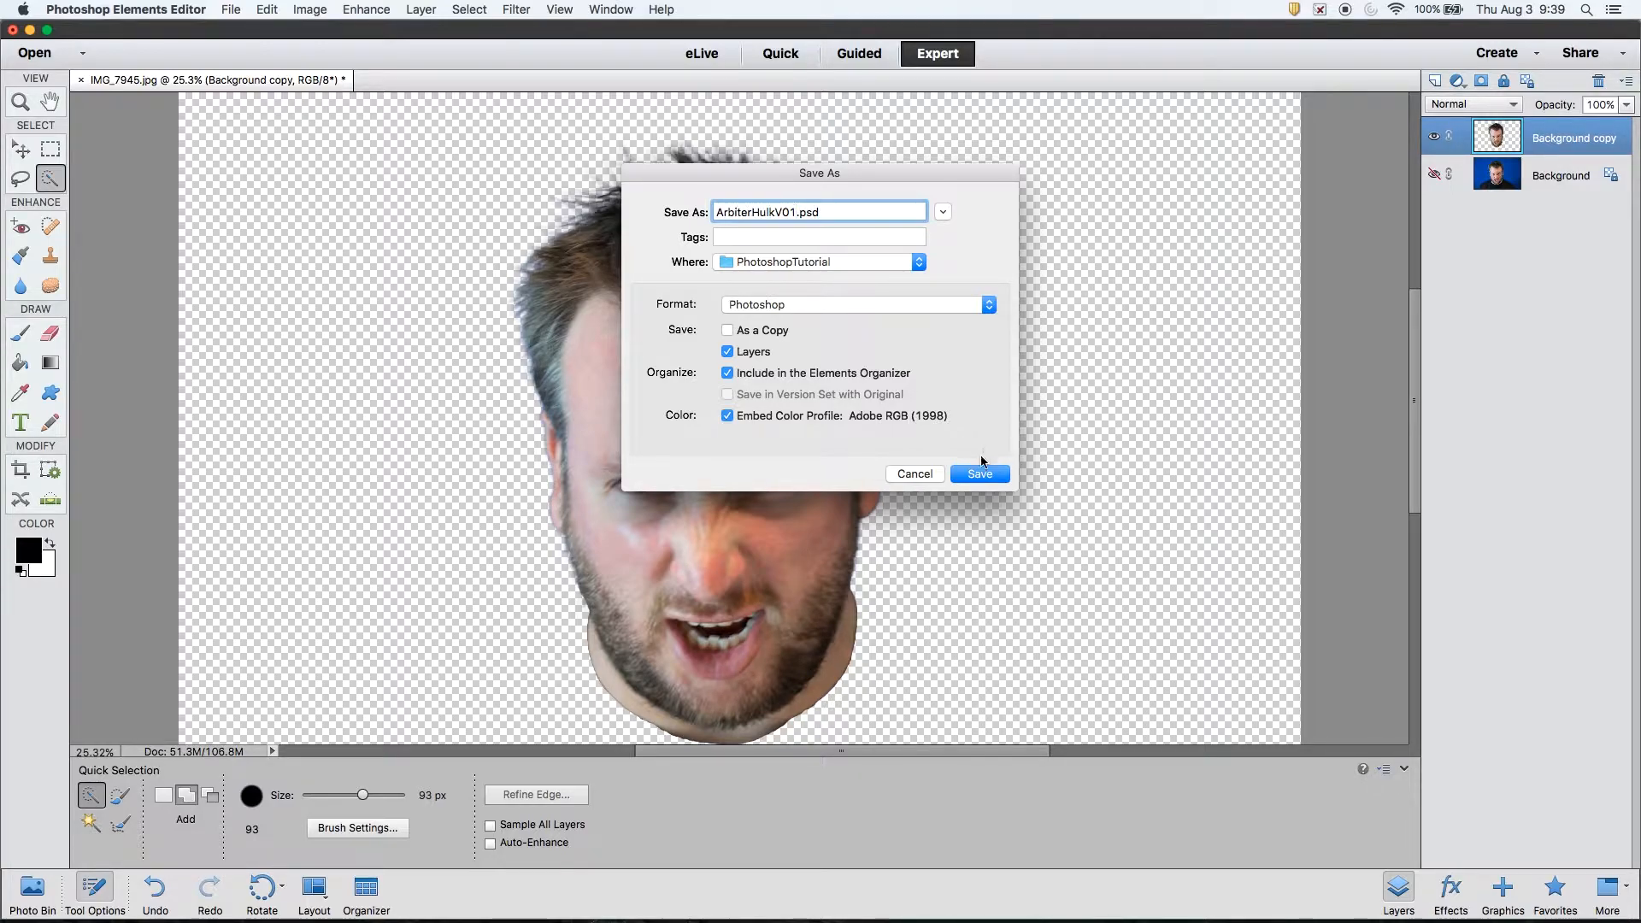
pyautogui.click(981, 477)
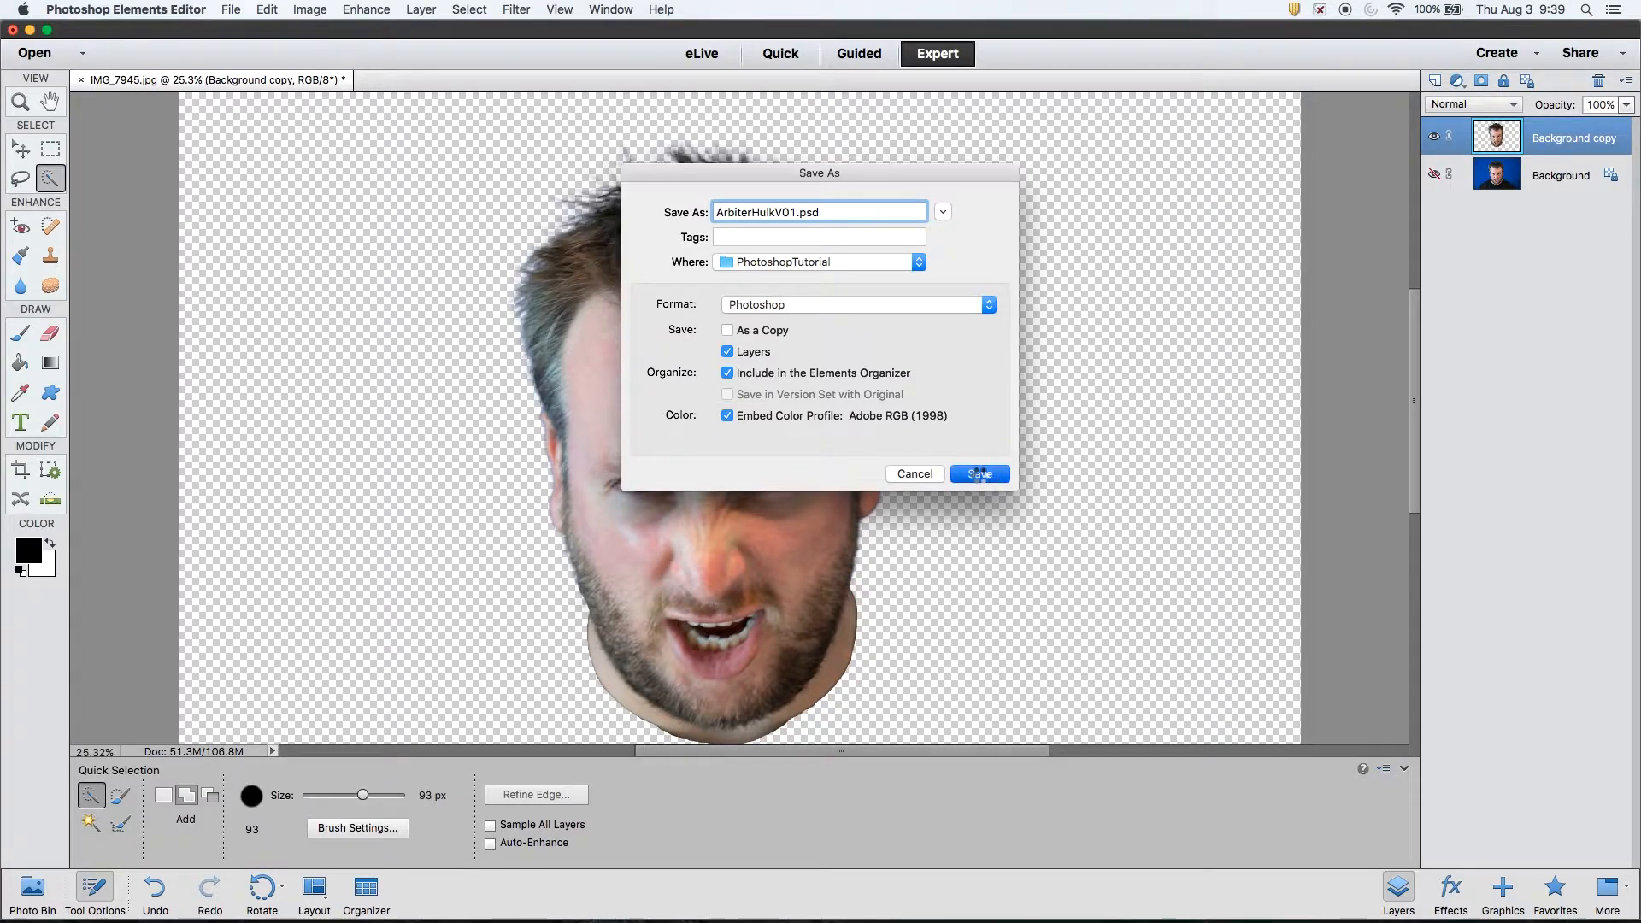